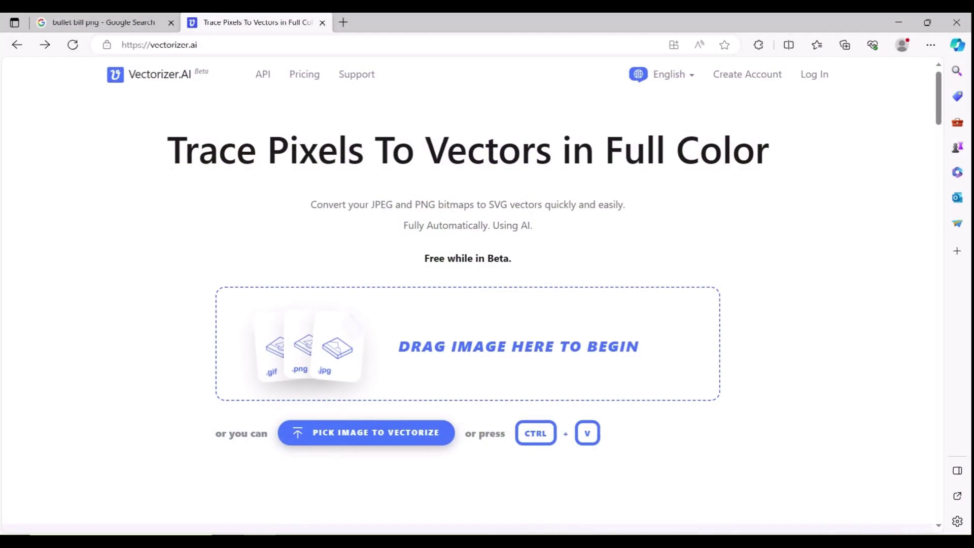
Save the black Bullet Bill sticker image from Google Images as s-l1600.png, then return to Vectorizer.AI
left_click(90, 19)
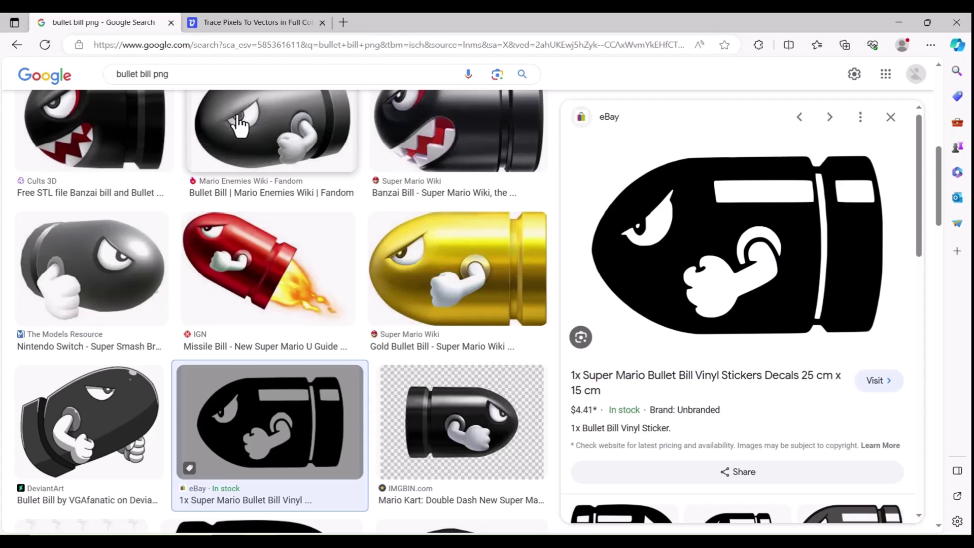
right_click(717, 233)
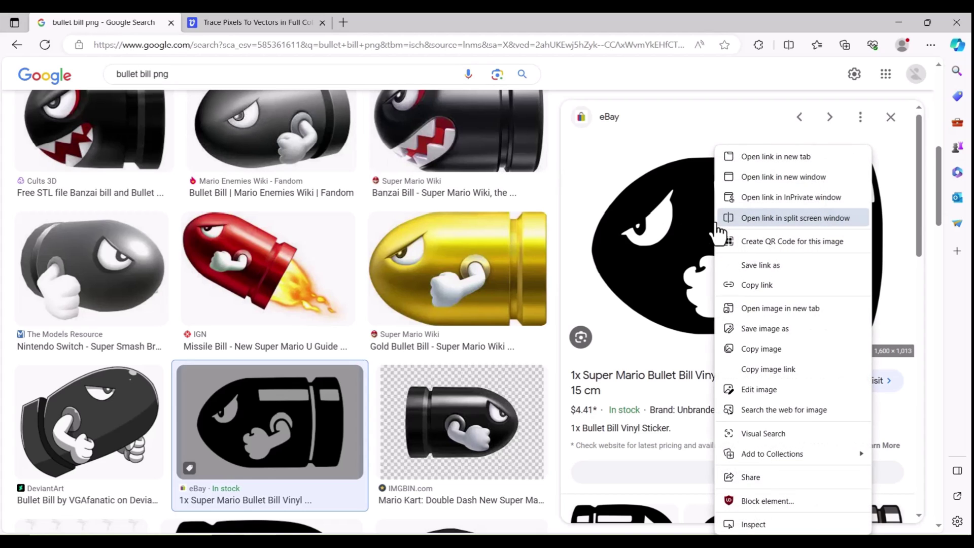
left_click(766, 328)
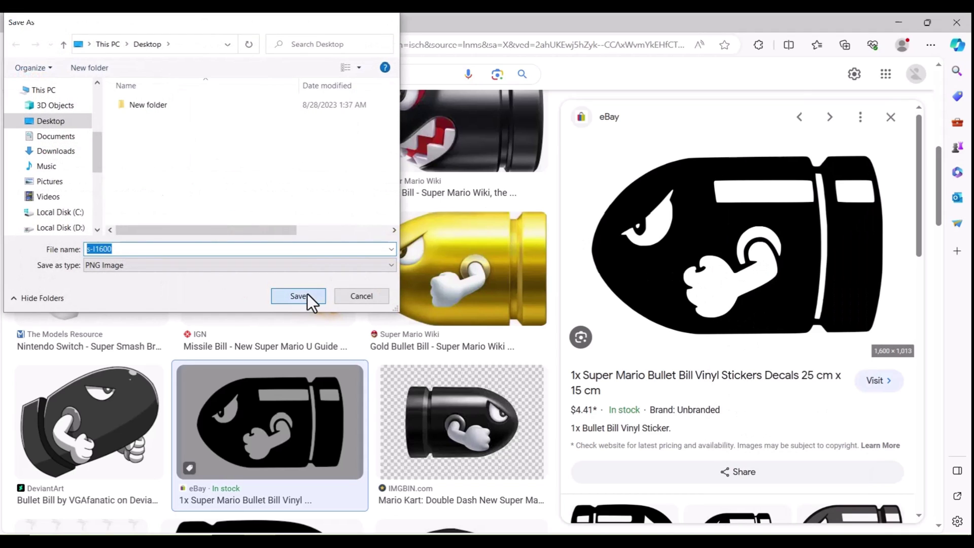
left_click(307, 295)
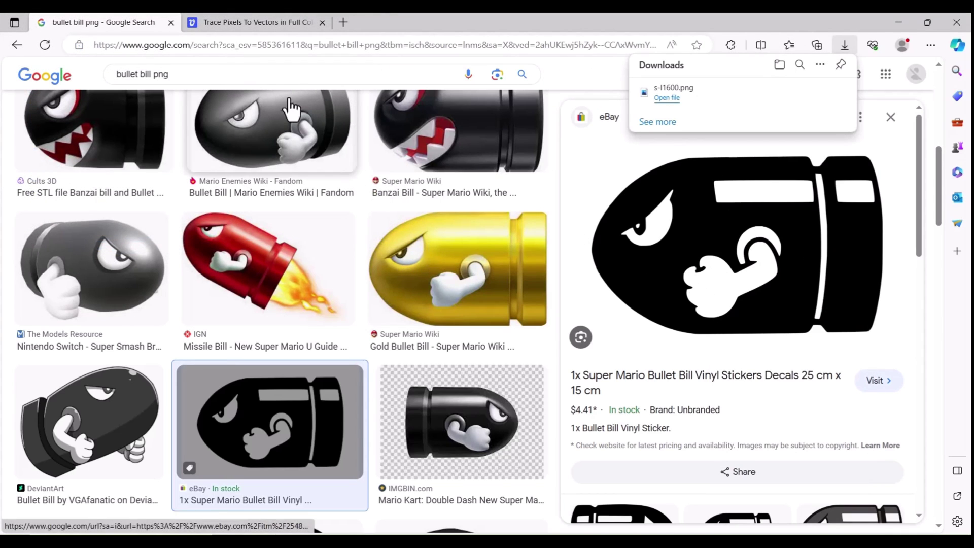
left_click(244, 22)
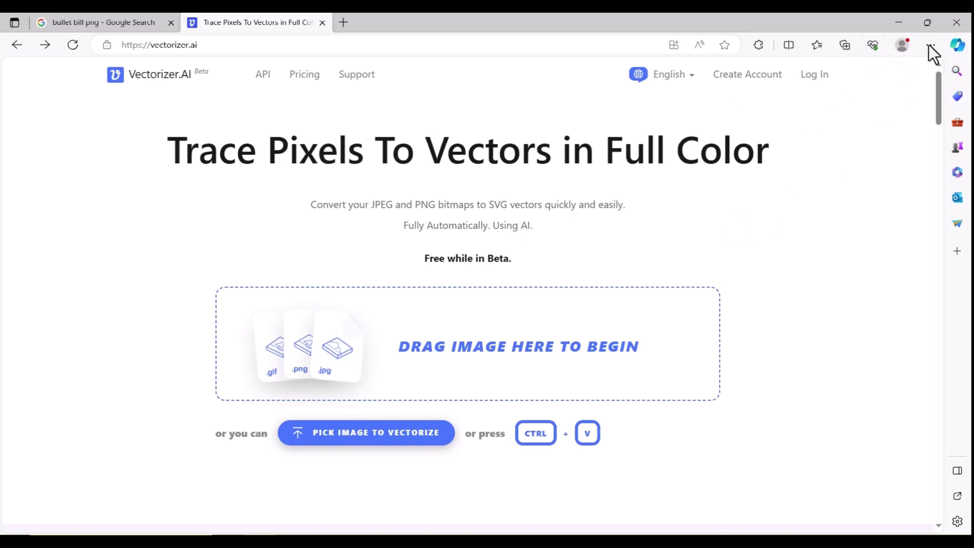
Vectorize s-l1600.png on Vectorizer.AI, download it as s-l1600.svg, and load it into Bambu Studio
key("ctrl+j")
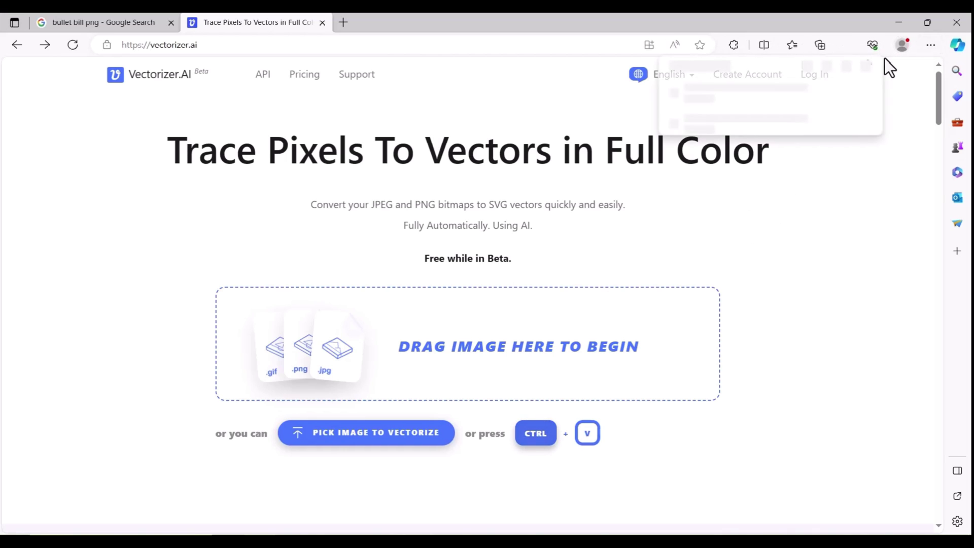
left_click_drag(707, 104, 493, 331)
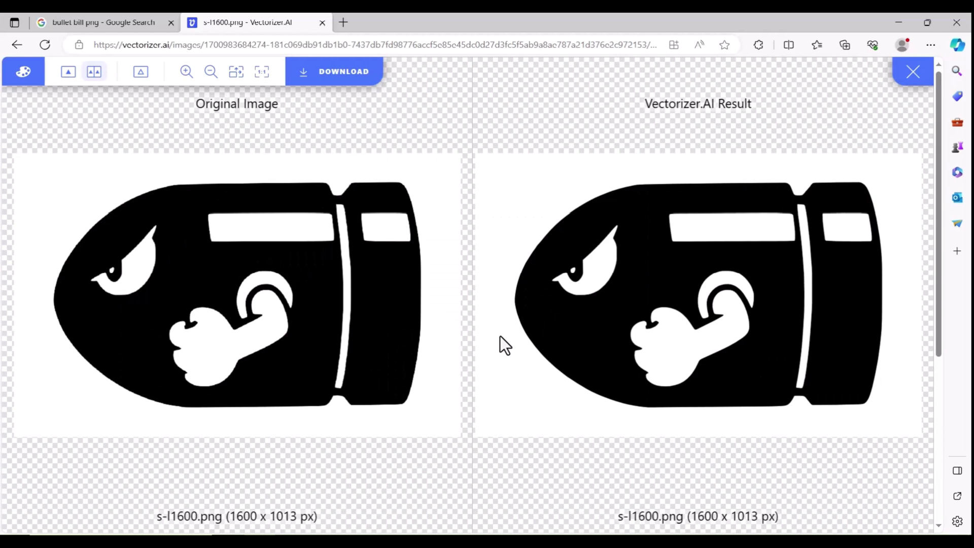
left_click(348, 91)
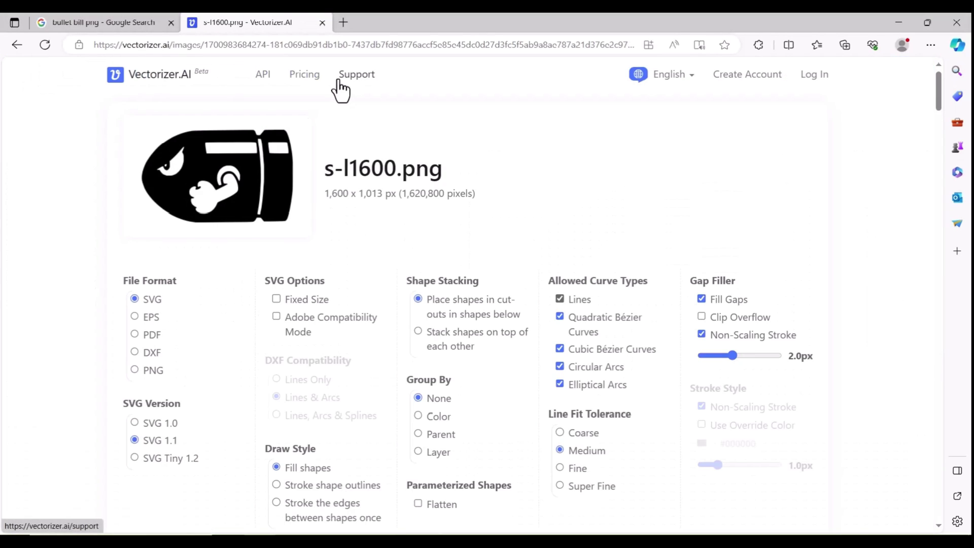
scroll(443, 163, "down", 3)
scroll(442, 162, "down", 2)
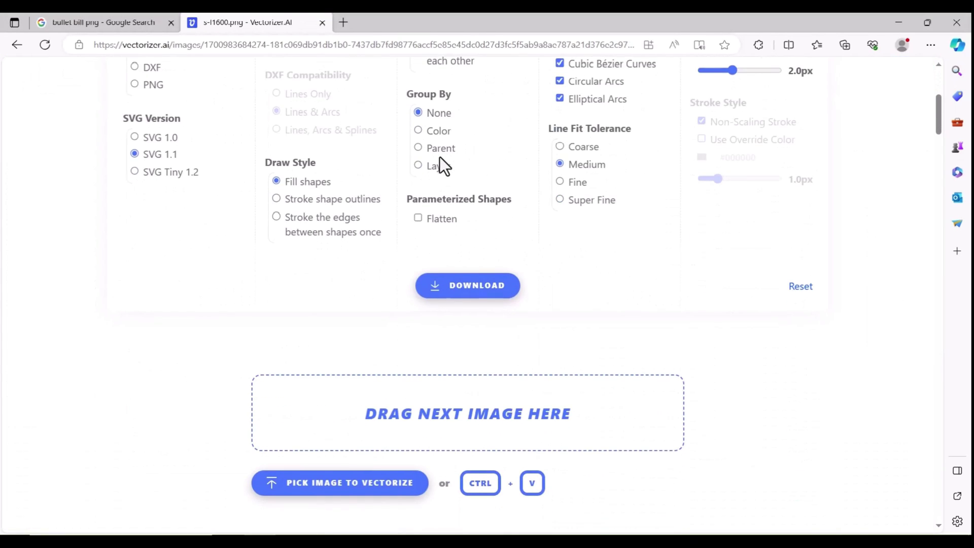
left_click(481, 290)
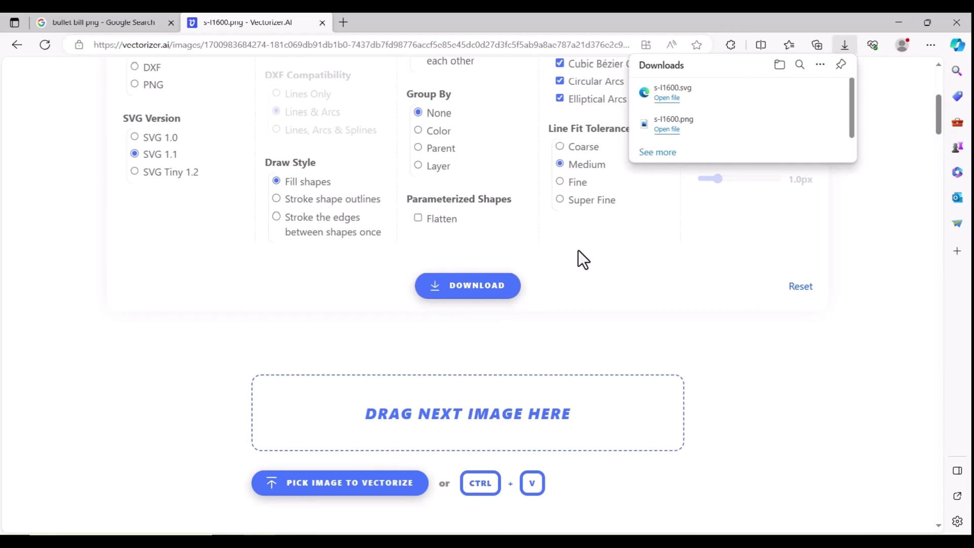
left_click_drag(666, 97, 570, 294)
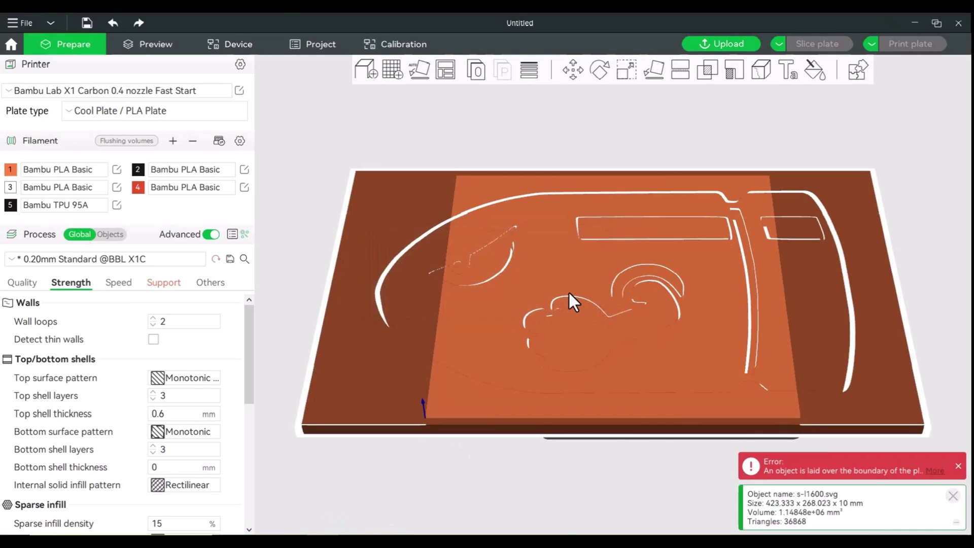
Shrink s-l1600.svg to 49.11% (207.91 × 131.63 × 4.91 mm) so it fits the plate
scroll(567, 300, "down", 2)
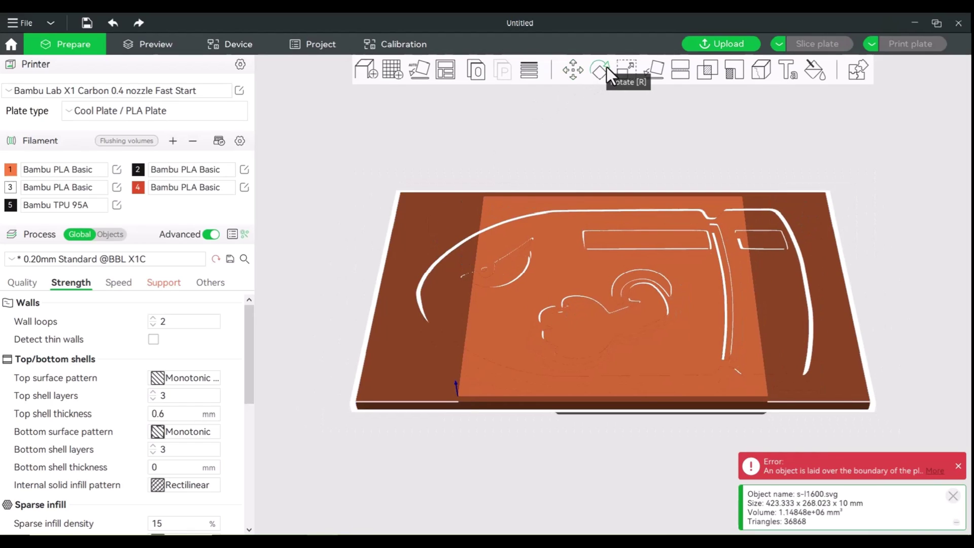
left_click(625, 70)
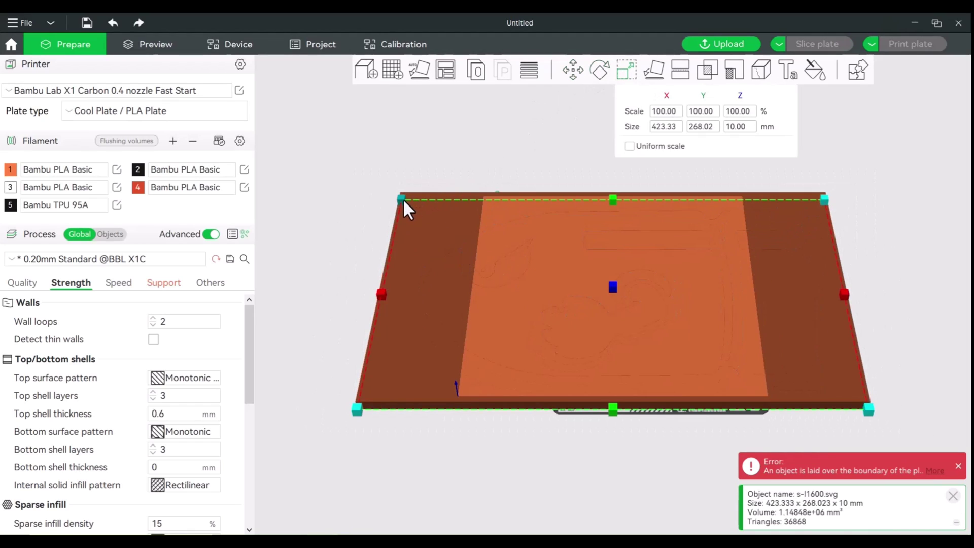
left_click_drag(403, 201, 511, 239)
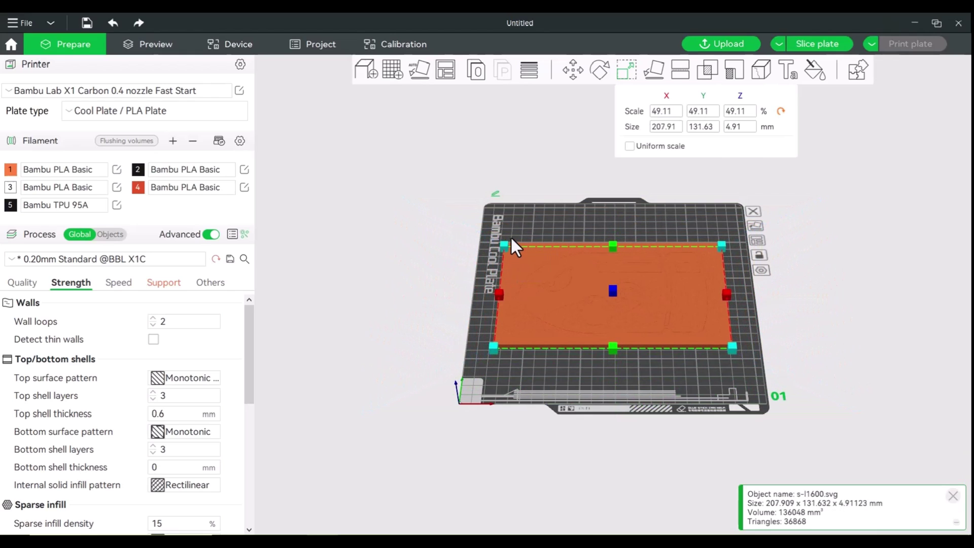
scroll(519, 223, "up", 5)
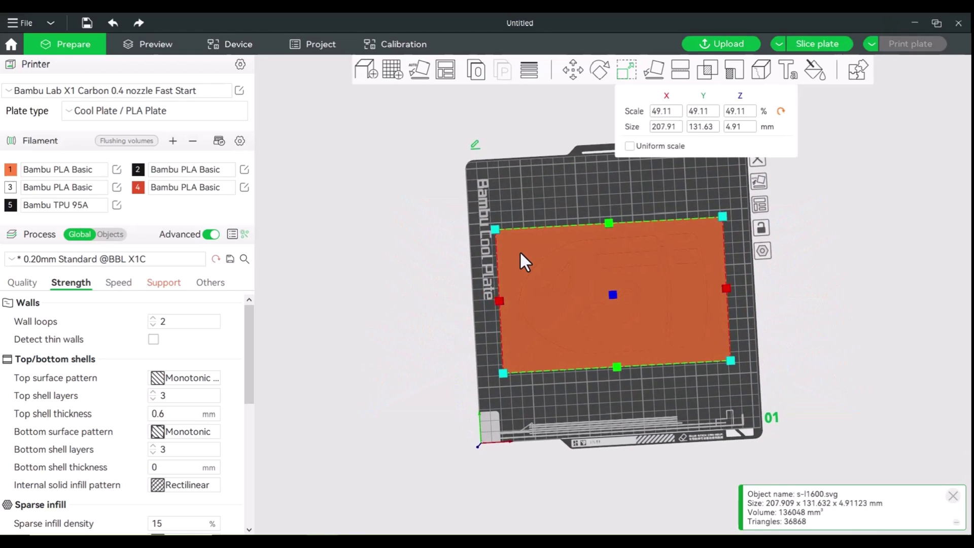
left_click_drag(532, 437, 538, 422)
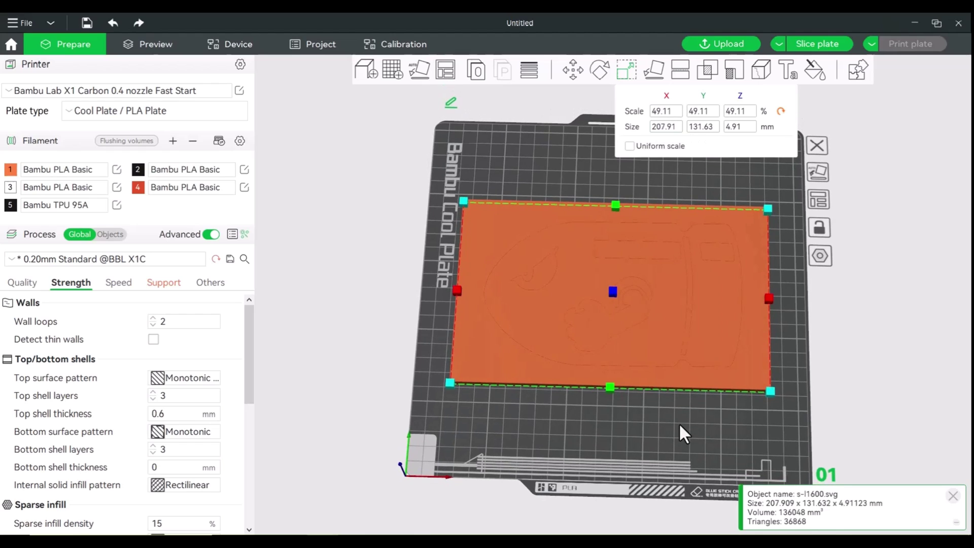
scroll(679, 424, "up", 2)
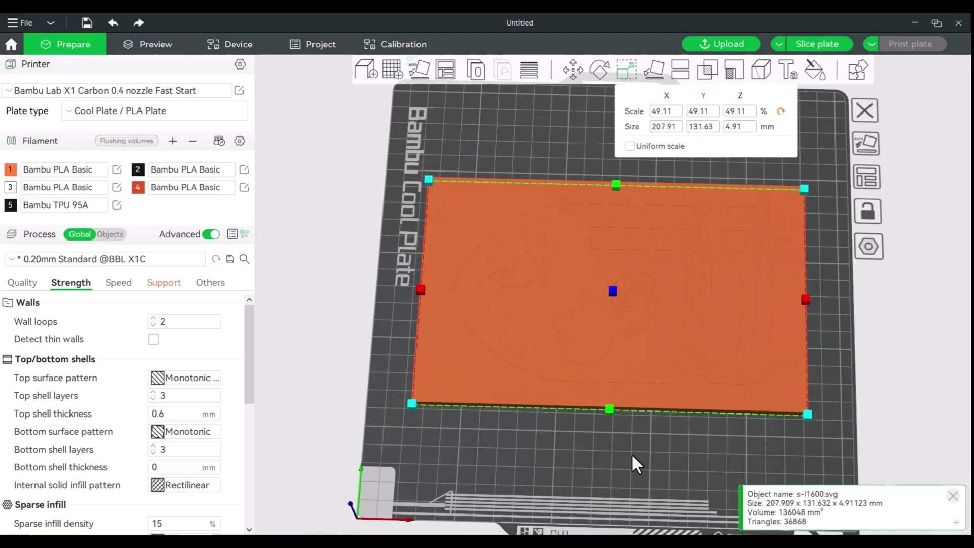
scroll(632, 455, "up", 2)
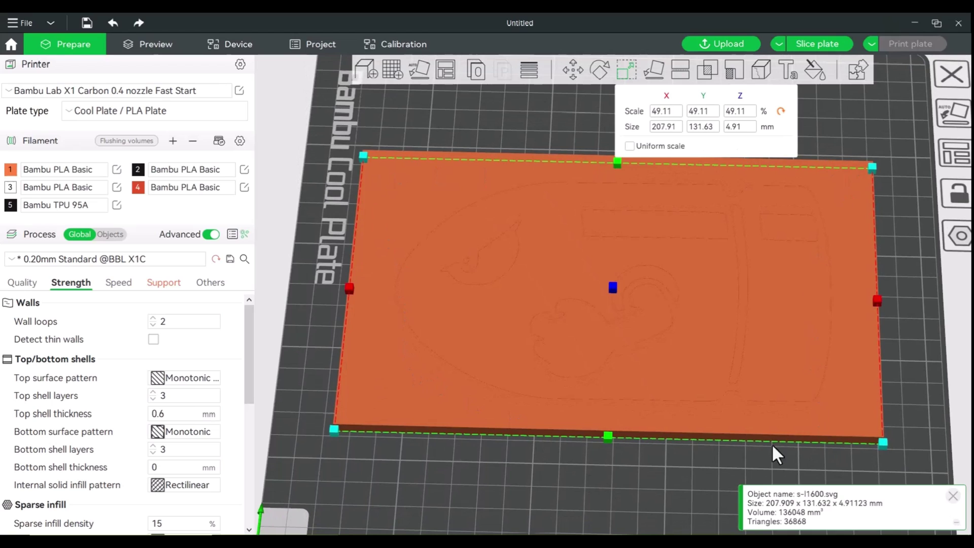
scroll(632, 474, "down", 1)
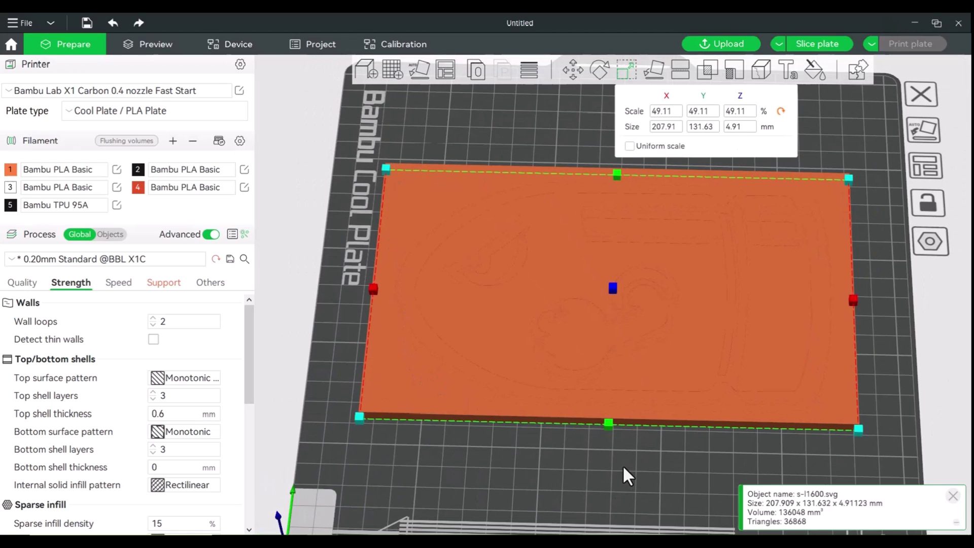
Split the Bullet Bill model into separate parts and delete the rectangular base piece
left_click(537, 457)
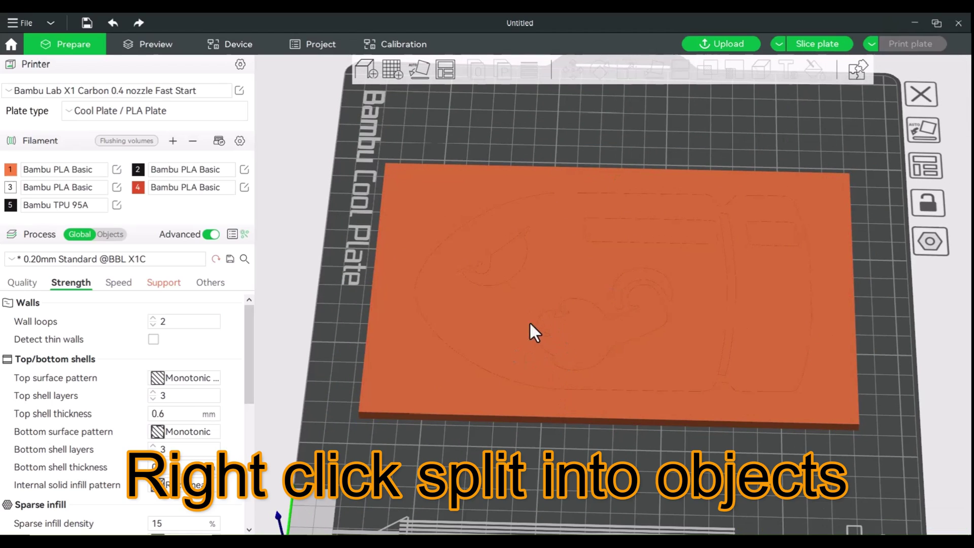
left_click(476, 311)
right_click(477, 313)
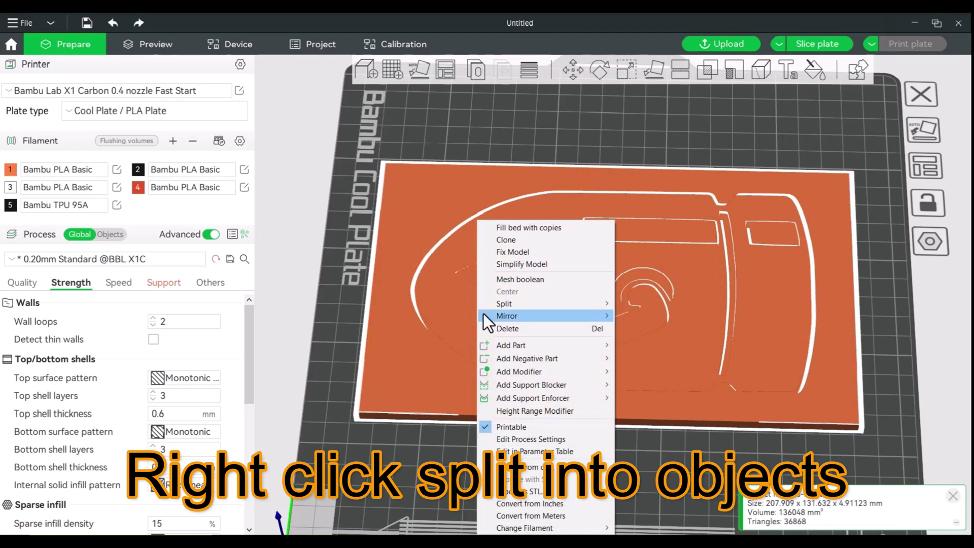
mouse_move(543, 304)
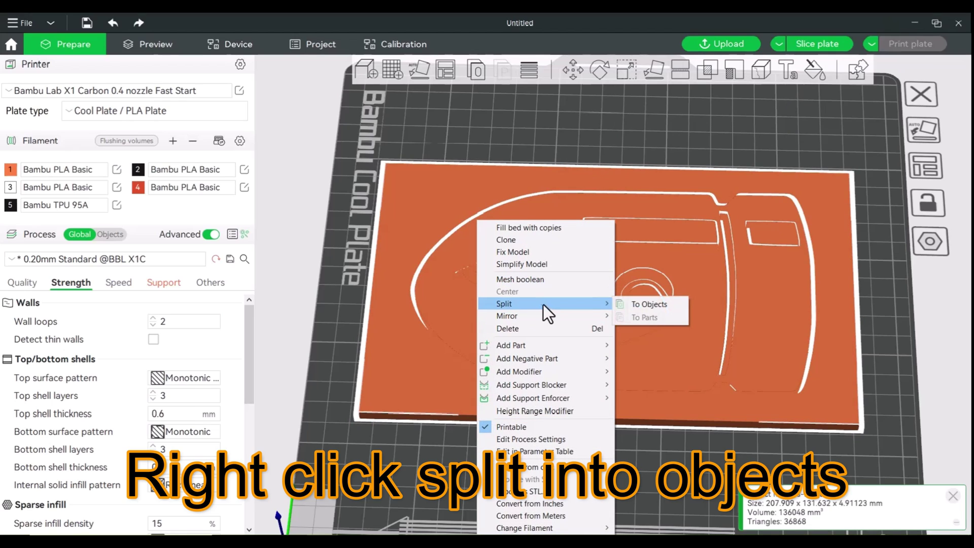
left_click(653, 304)
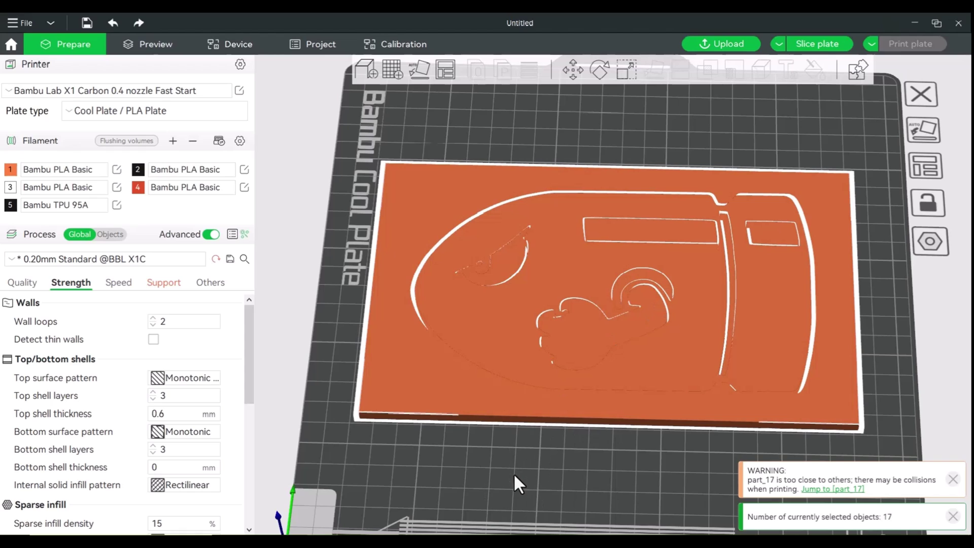
left_click(516, 476)
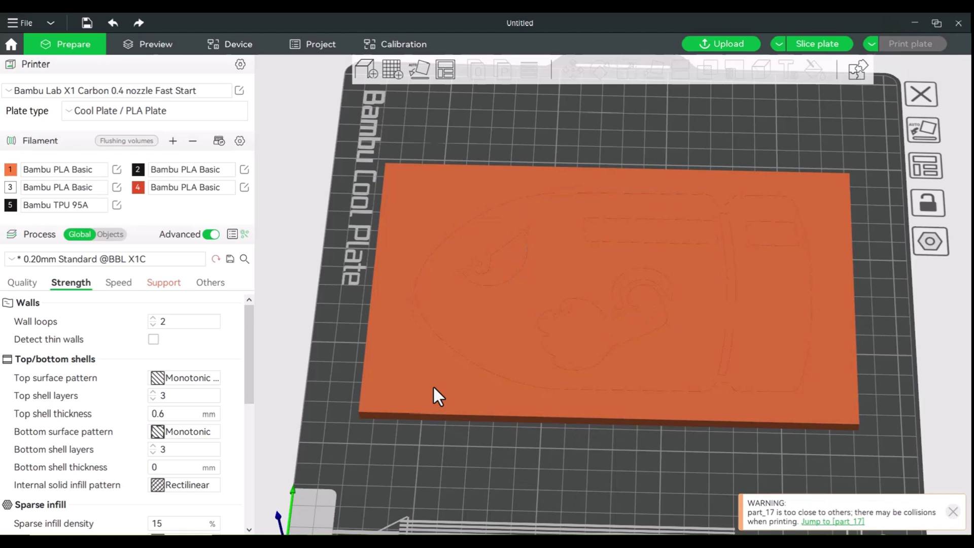
left_click_drag(411, 374, 479, 400)
key("Delete")
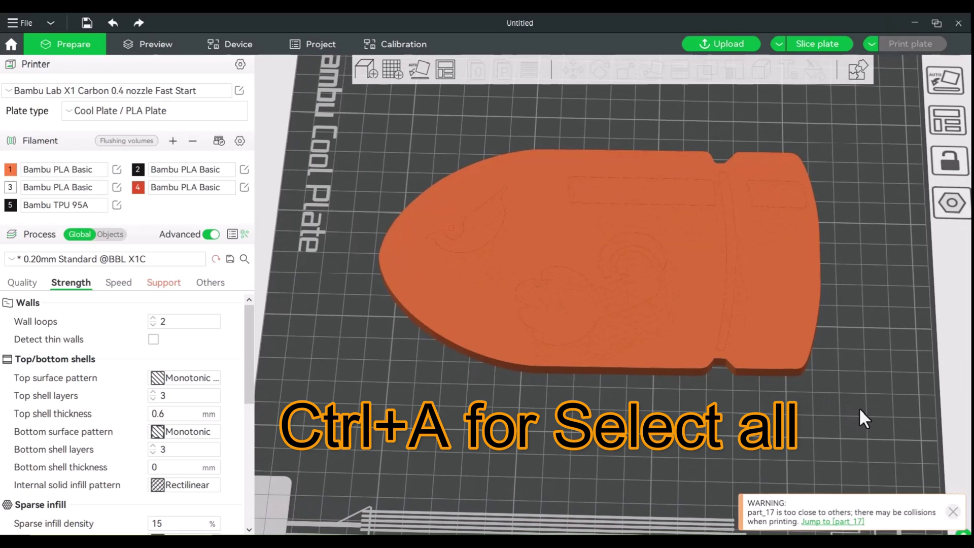
Merge the remaining bullet pieces into one Assembly measuring 171.148 × 104.739 × 4.91 mm
key("ctrl+a")
key("ctrl+a")
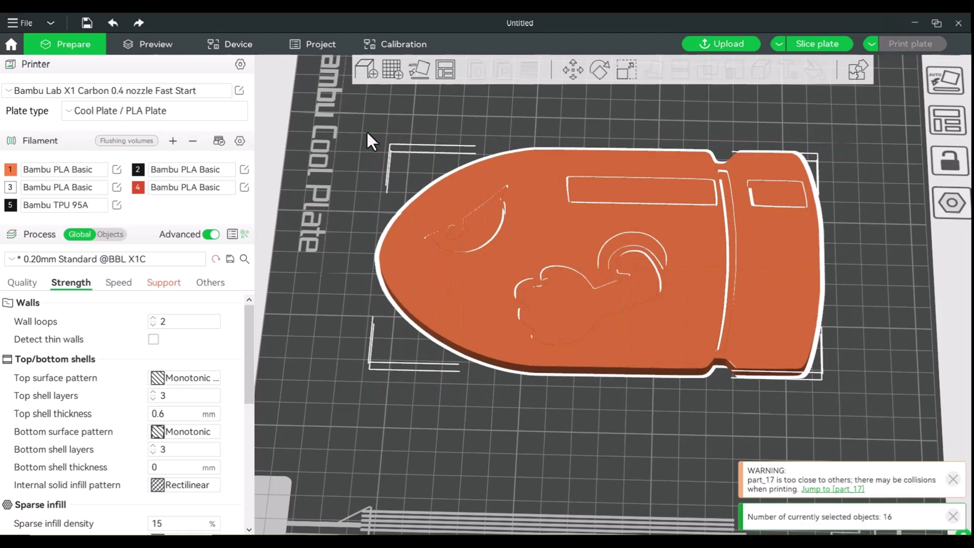
right_click(513, 228)
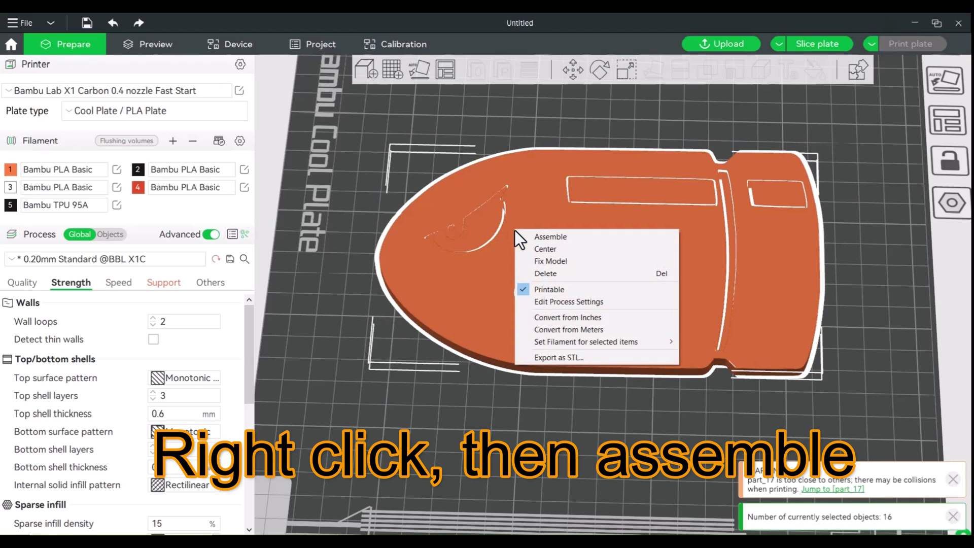
left_click(532, 237)
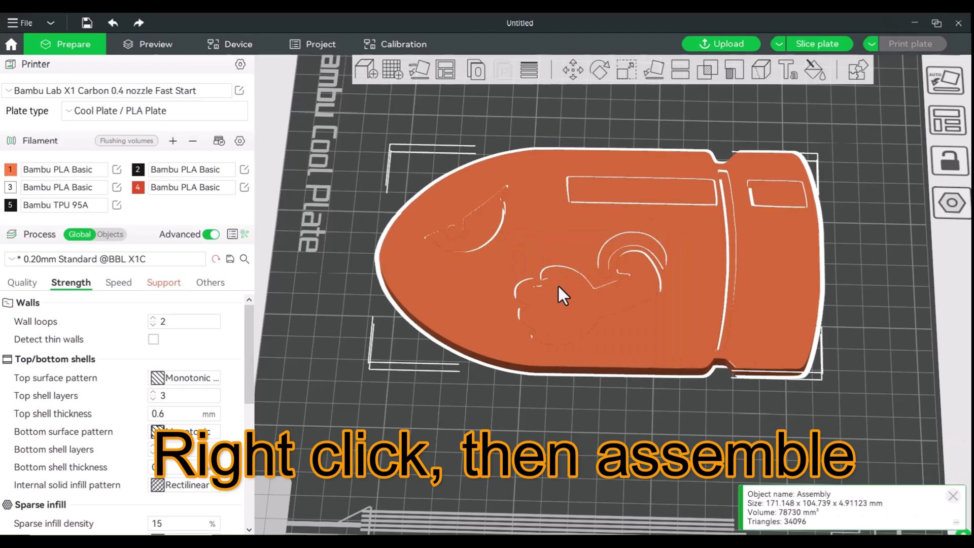
left_click_drag(532, 385, 537, 407)
scroll(538, 407, "down", 2)
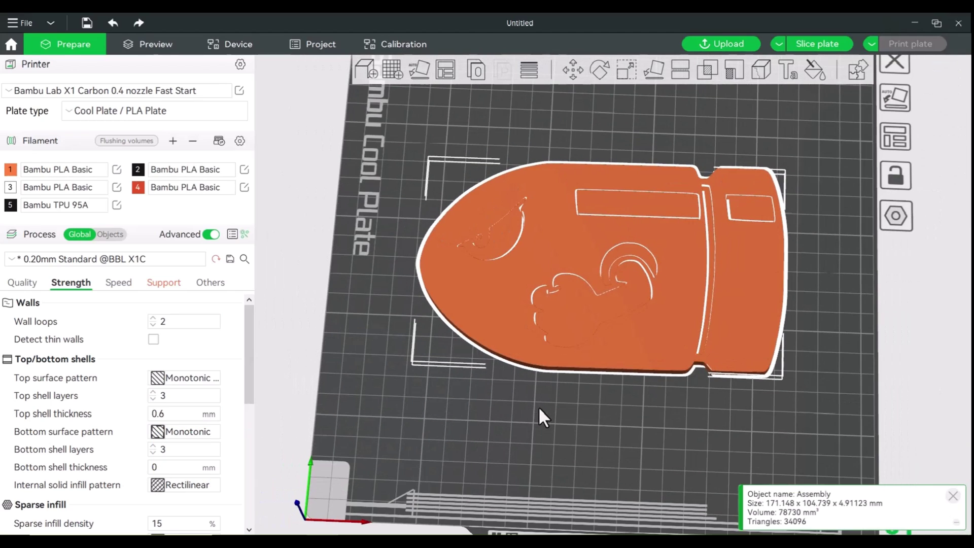
scroll(541, 409, "down", 2)
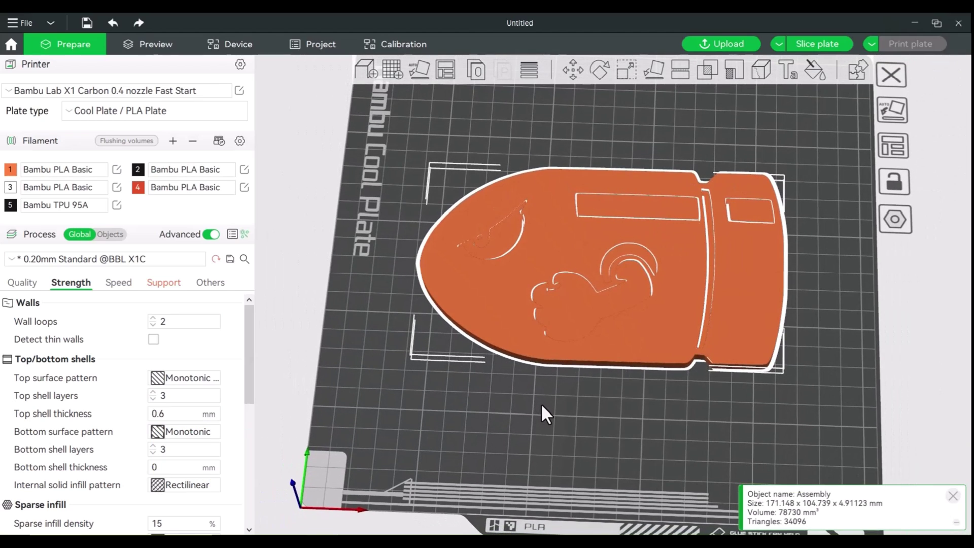
scroll(541, 404, "down", 2)
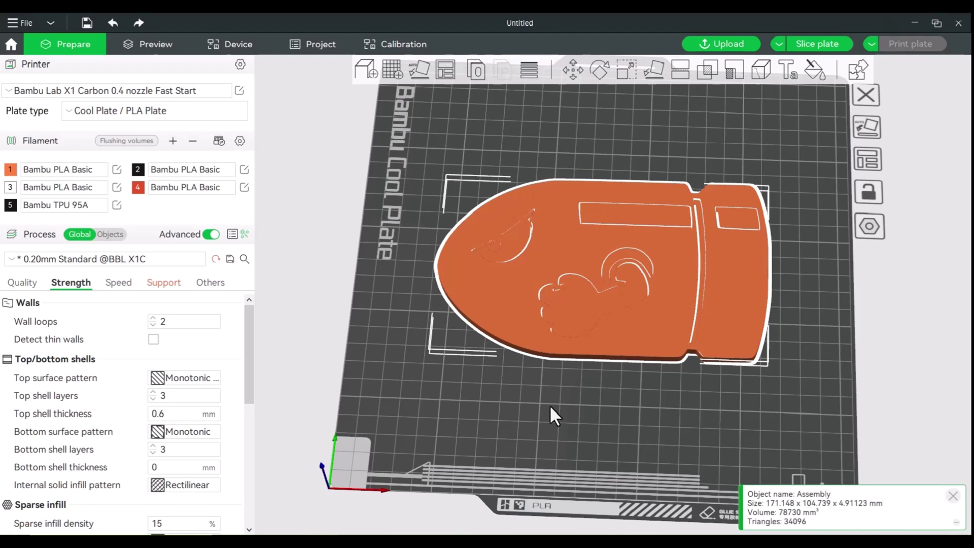
Set the Assembly's Y size to 125 mm and enable Uniform scale
scroll(552, 405, "up", 1)
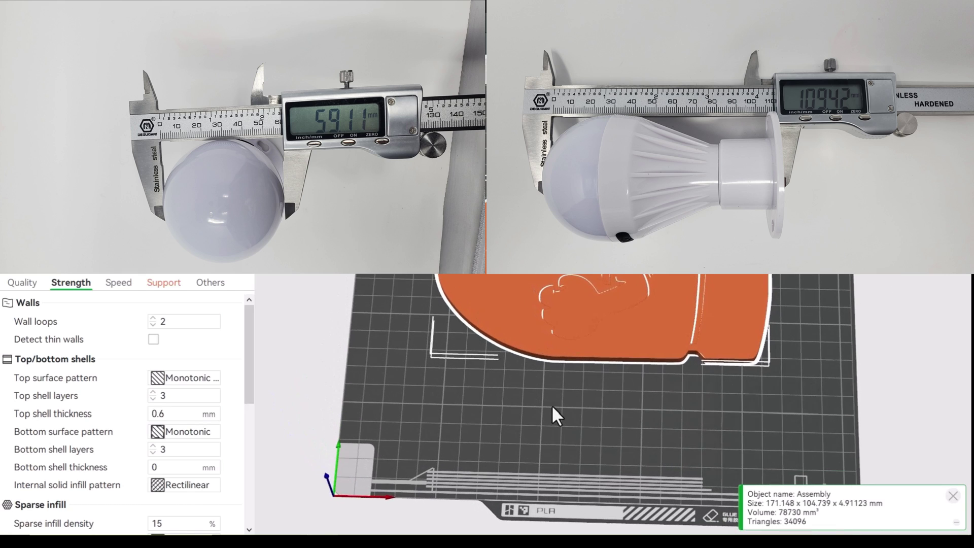
scroll(561, 405, "up", 2)
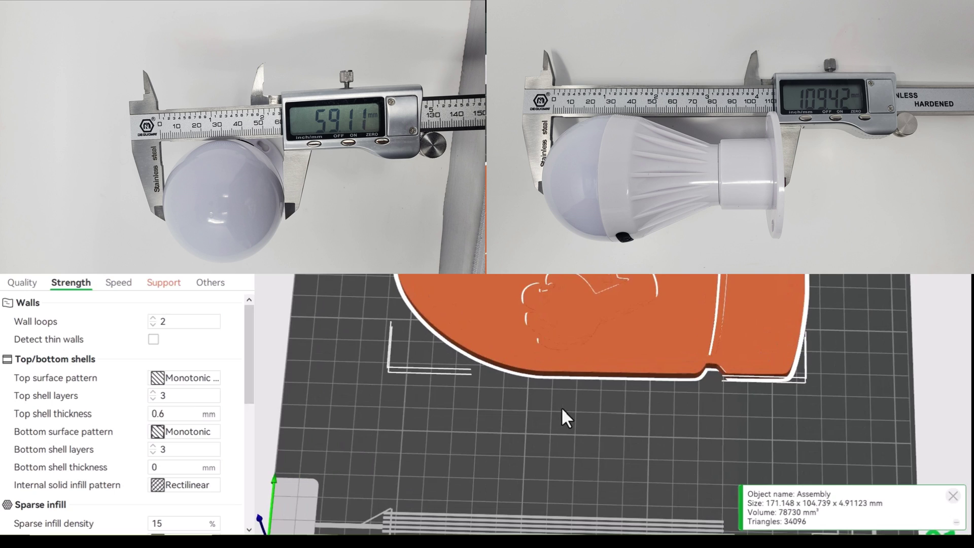
scroll(561, 408, "down", 1)
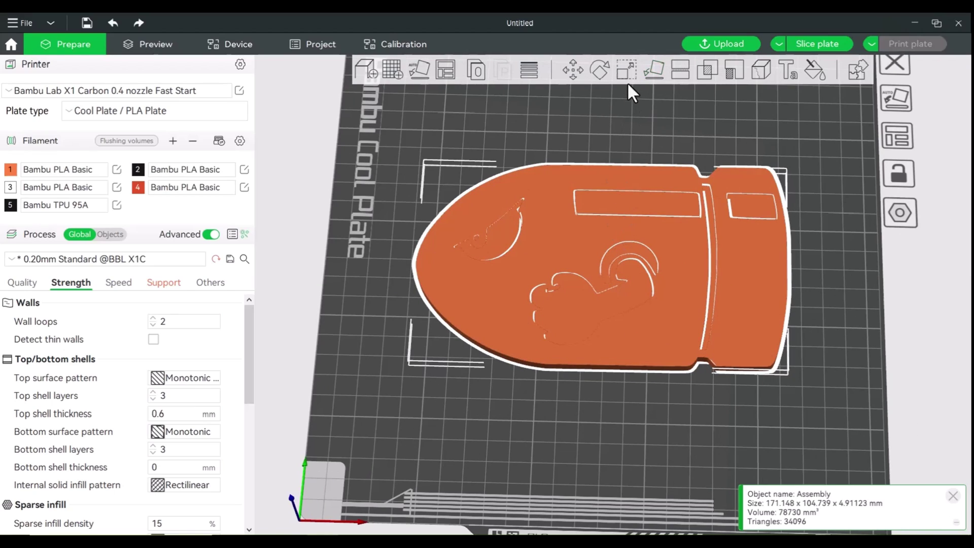
left_click(626, 72)
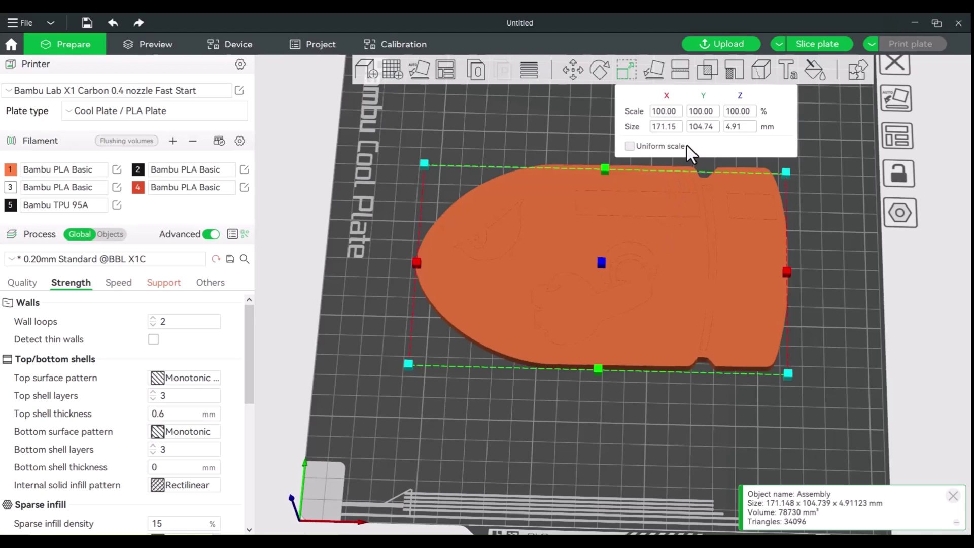
left_click(697, 128)
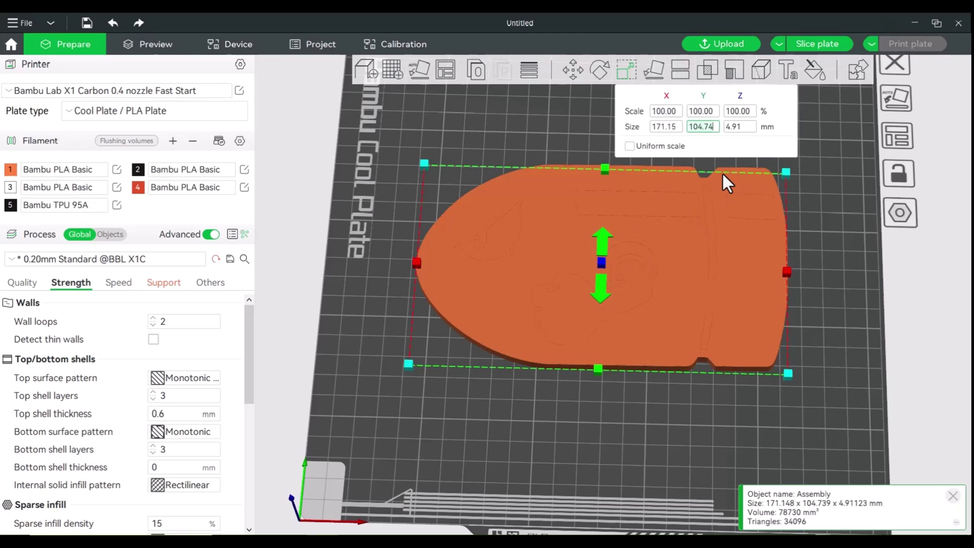
key("ctrl+a")
type("120")
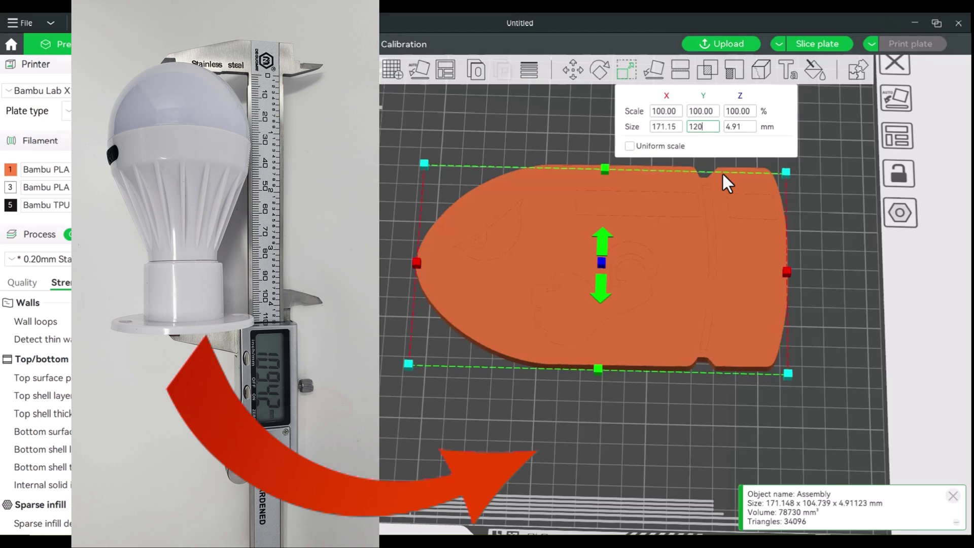
key("BackSpace")
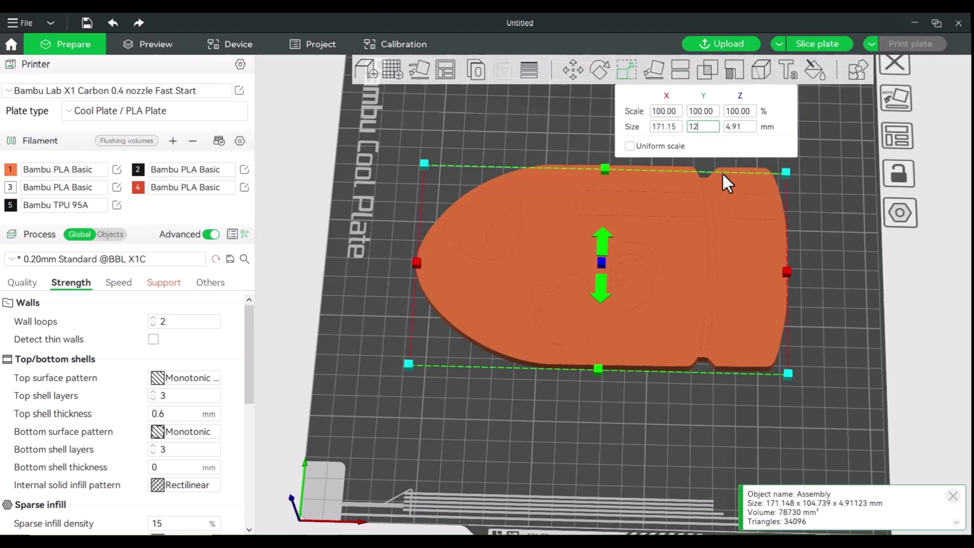
type("5")
left_click(638, 147)
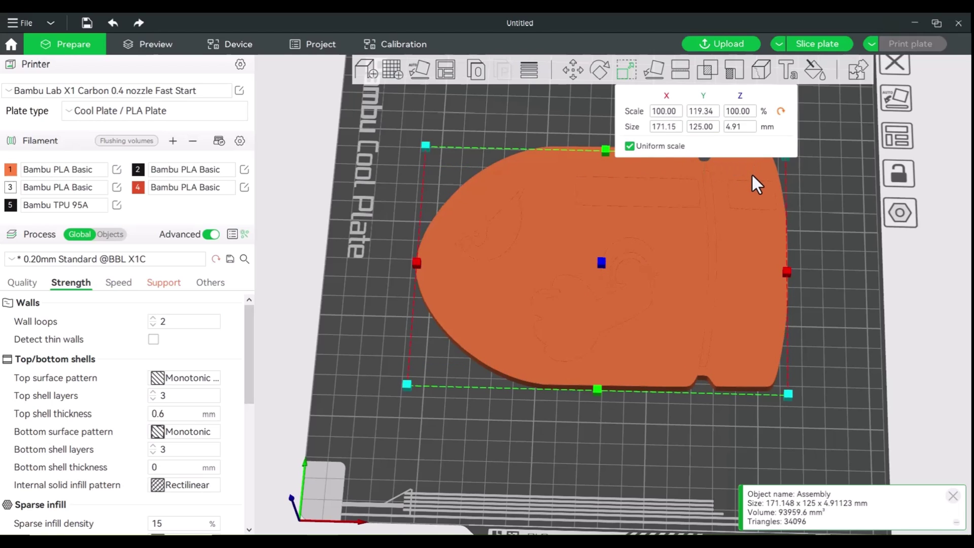
Apply the uniform 119.34% scale to all axes, giving 204.26 × 125 × 5.86 mm
scroll(744, 226, "down", 1)
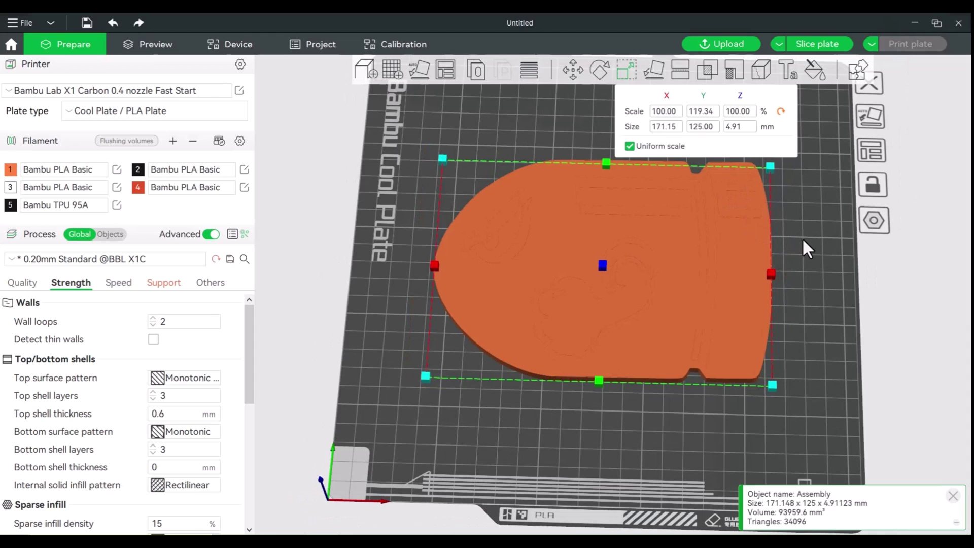
scroll(814, 242, "up", 1)
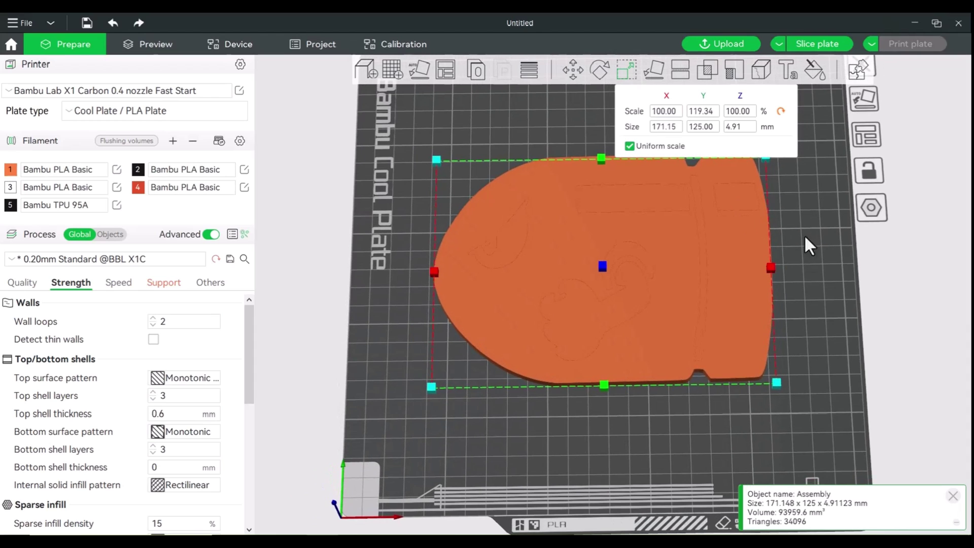
left_click(662, 127)
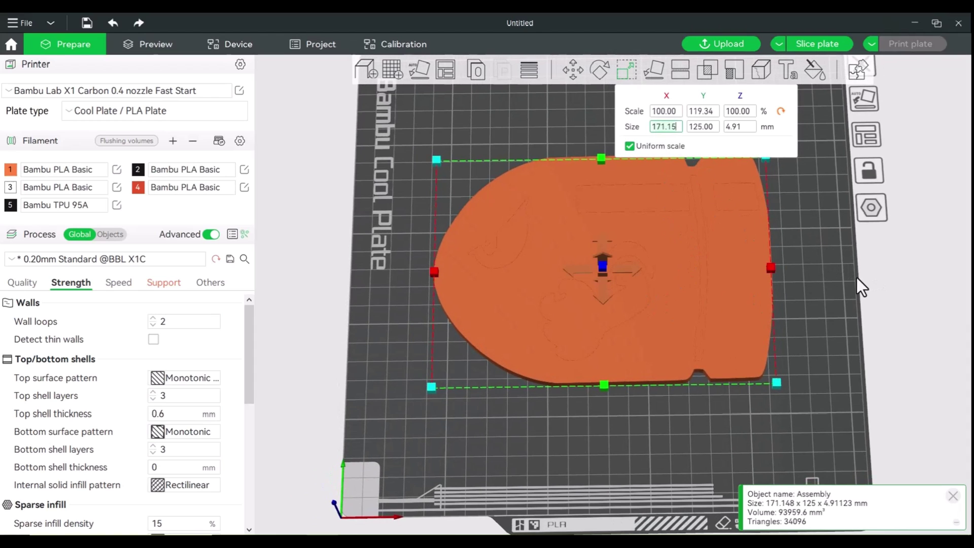
left_click_drag(857, 278, 843, 273)
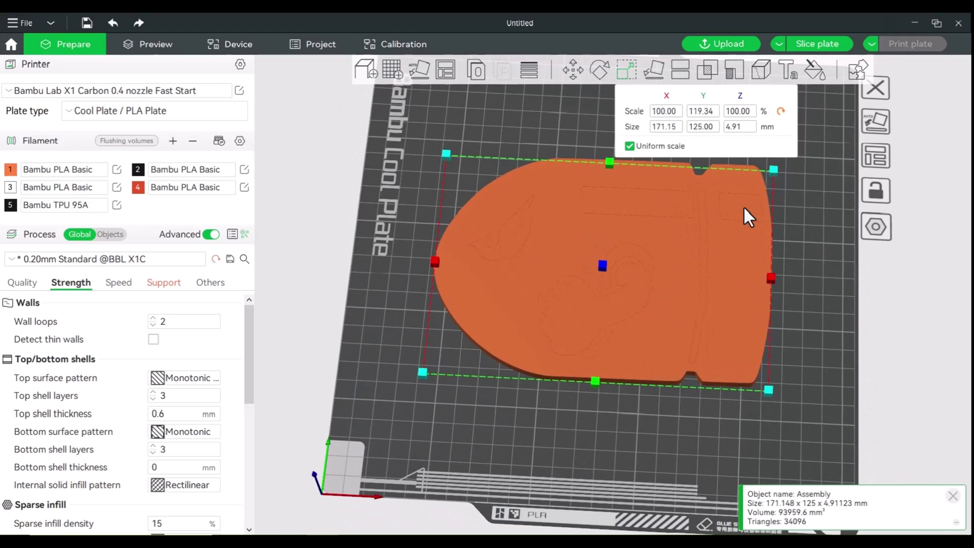
right_click_drag(803, 250, 775, 210)
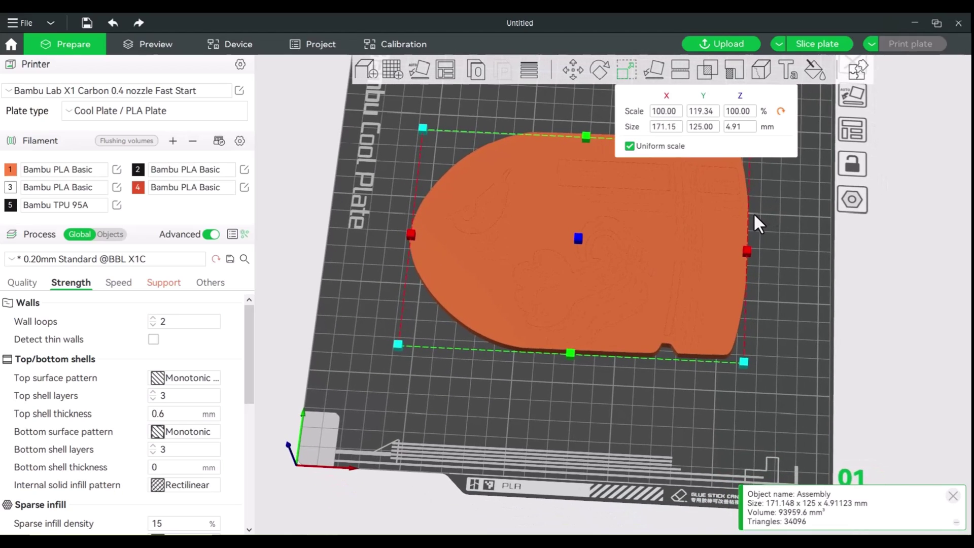
key("Tab")
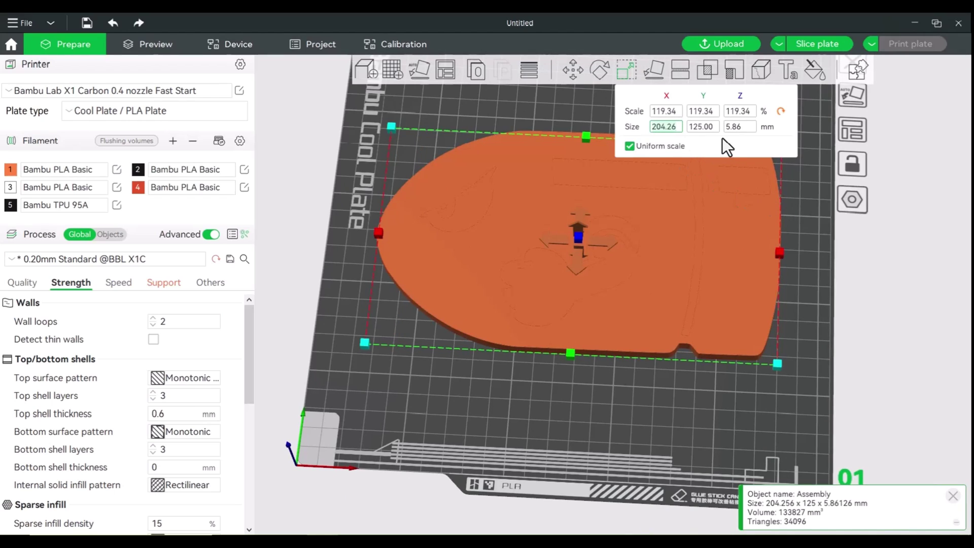
left_click_drag(797, 245, 801, 242)
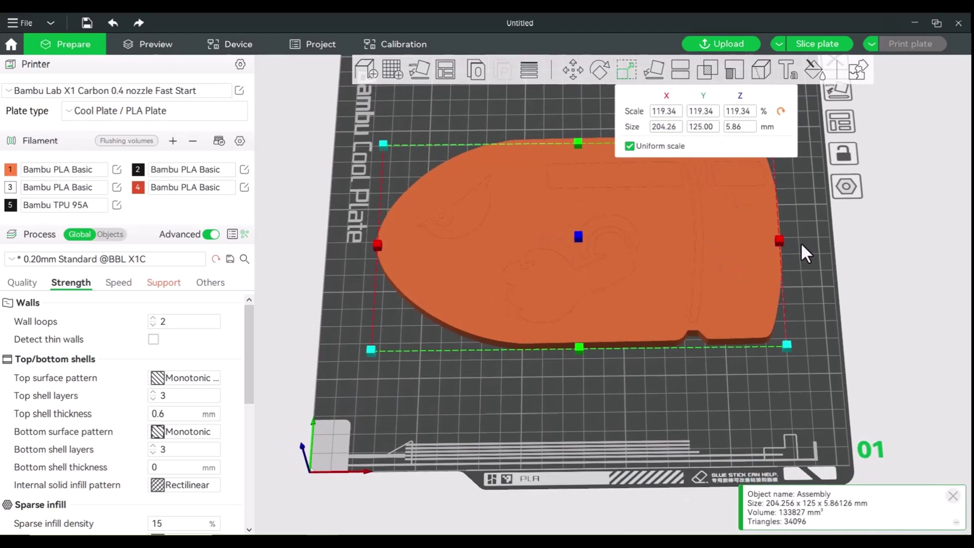
left_click(739, 129)
left_click_drag(710, 287, 642, 358)
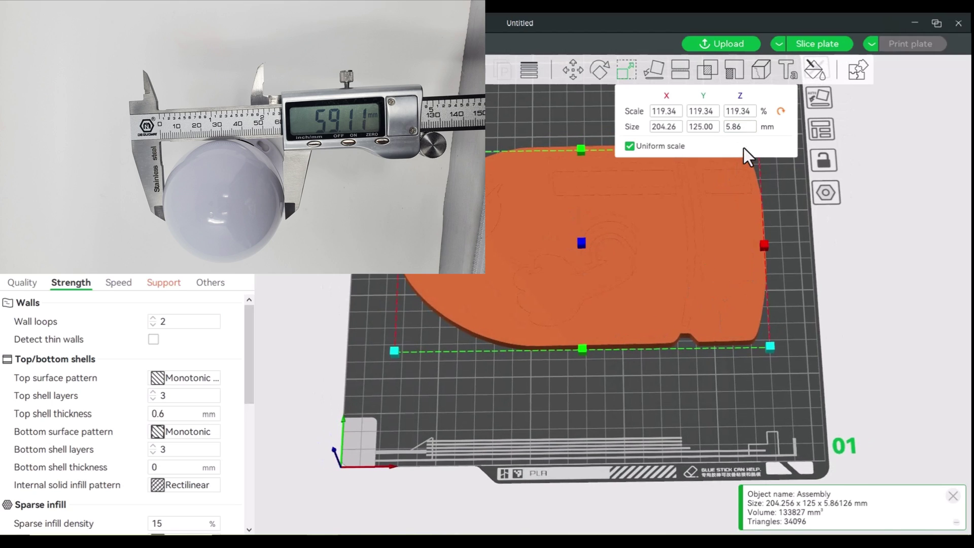
Undo the uniform scaling and set only the Z height to 65 mm (204.26 × 125 × 65 mm)
left_click(735, 129)
key("Return")
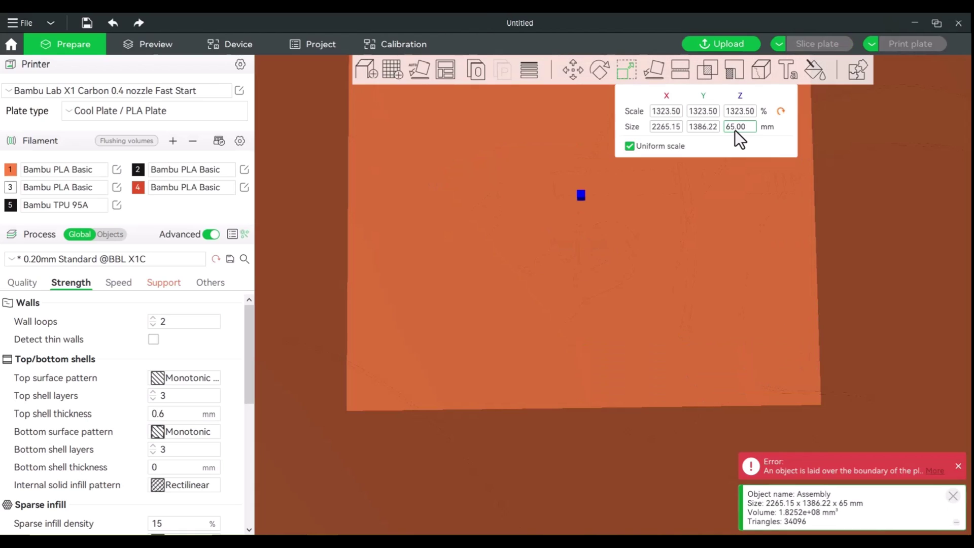
key("ctrl+z")
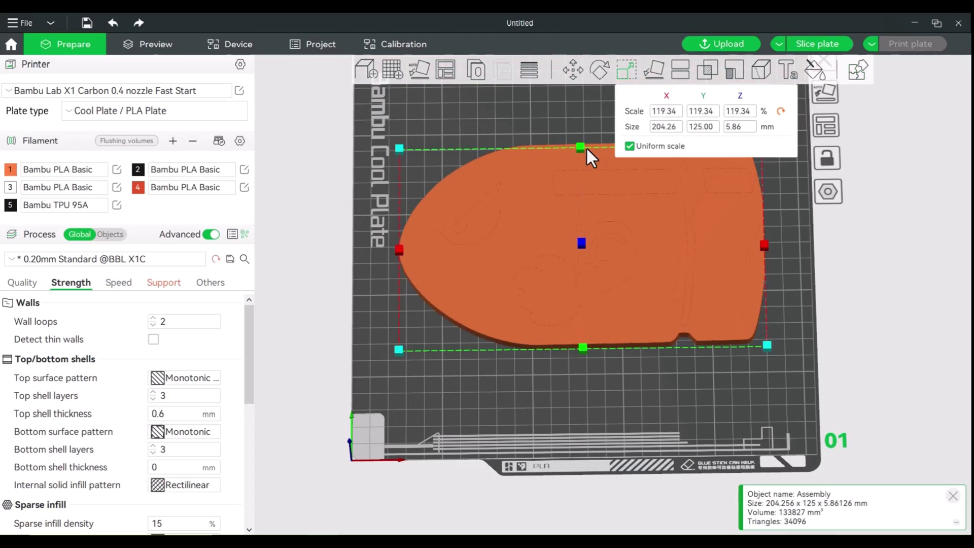
left_click(740, 127)
key("BackSpace")
key("BackSpace")
key("BackSpace")
key("BackSpace")
type("6")
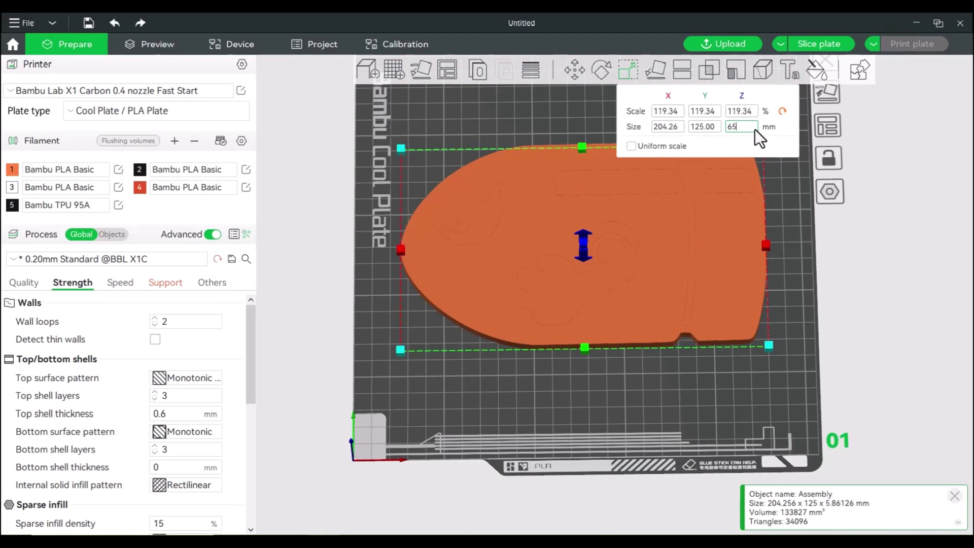
type("5")
key("Return")
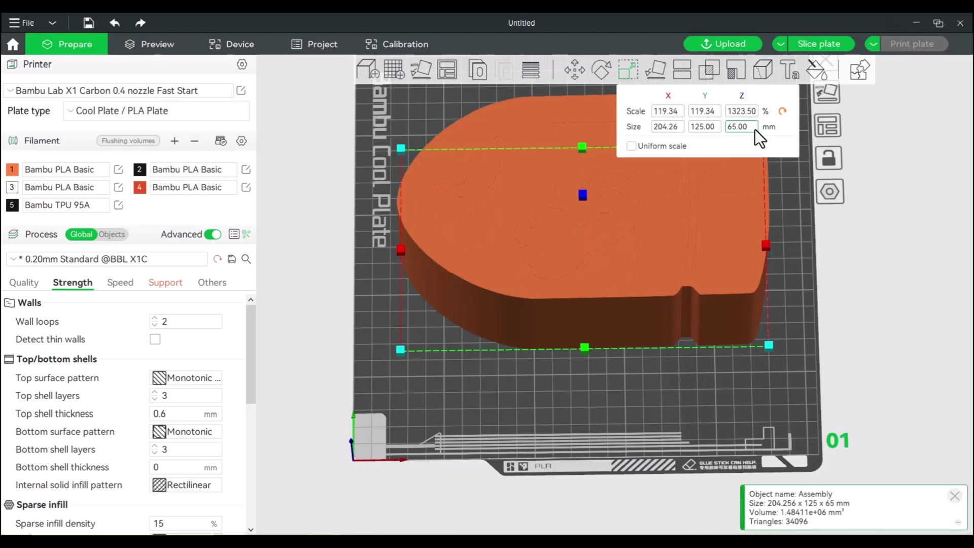
left_click_drag(676, 377, 656, 415)
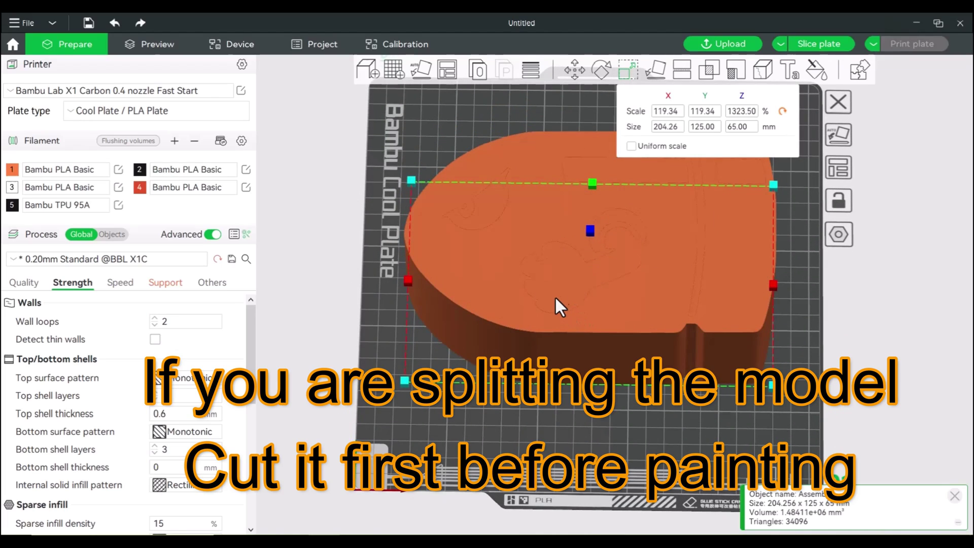
left_click_drag(581, 309, 607, 400)
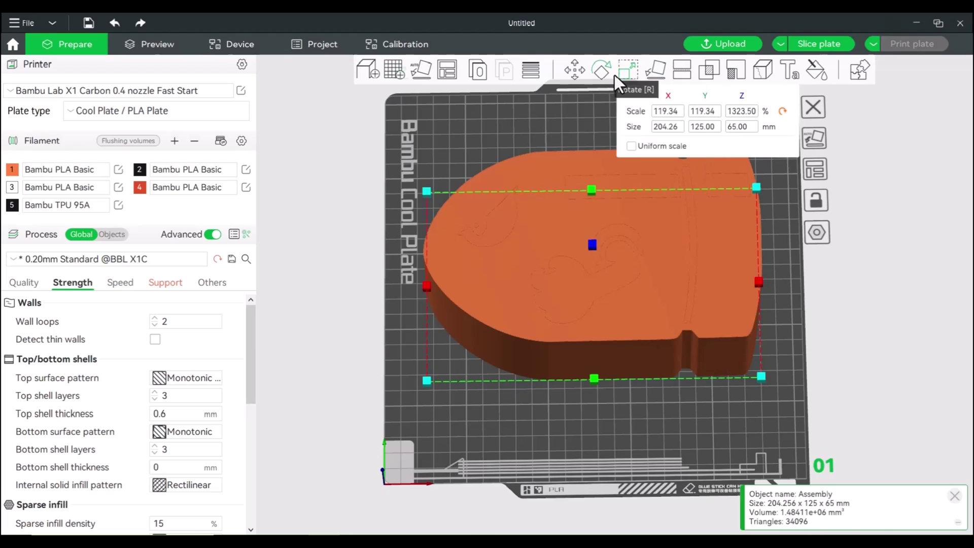
Start a cut at 32.50 mm height using circular 10 mm Dowel connectors
left_click(684, 77)
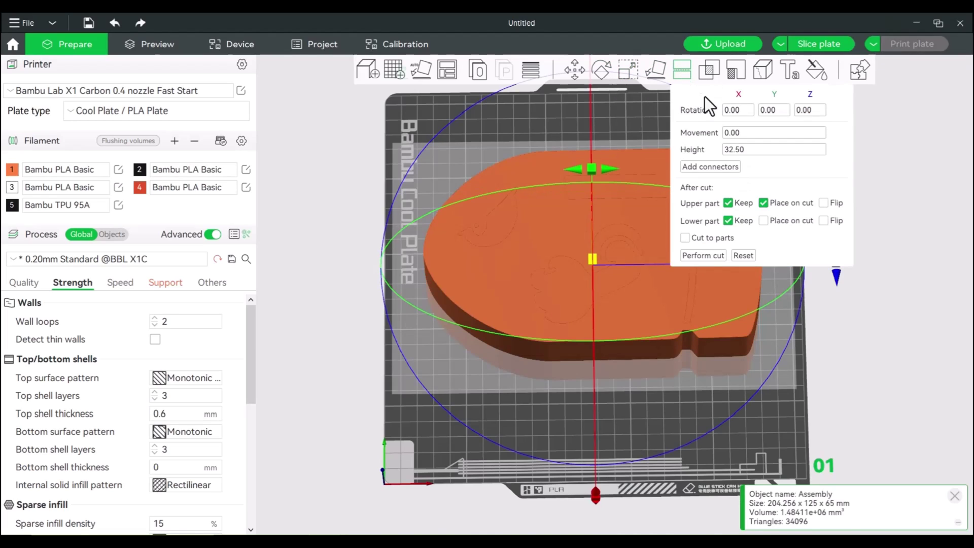
left_click(719, 167)
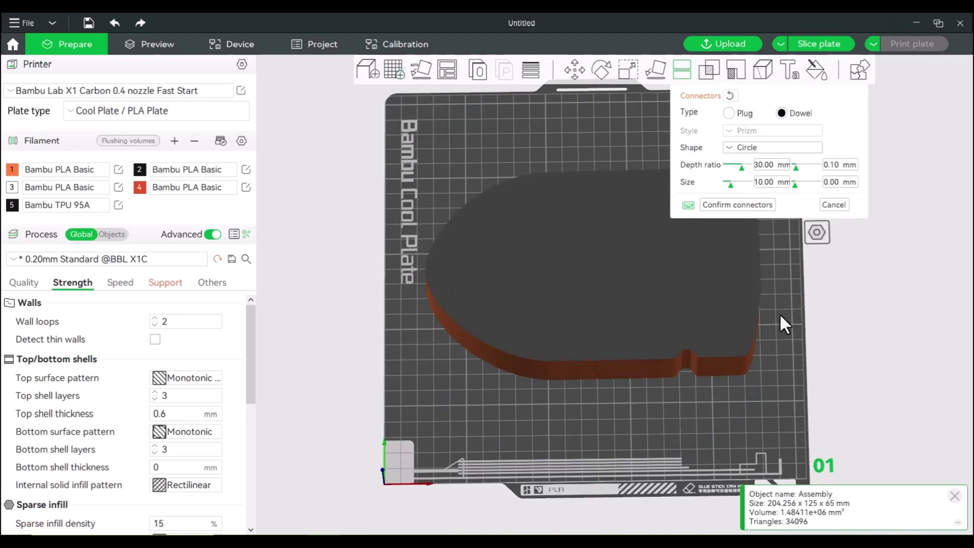
middle_click_drag(776, 330, 770, 306)
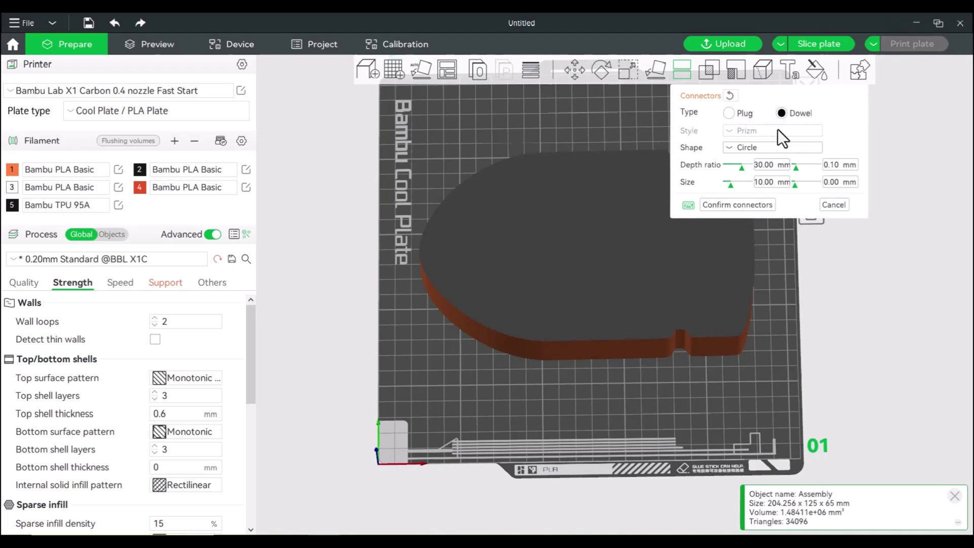
scroll(751, 324, "up", 3)
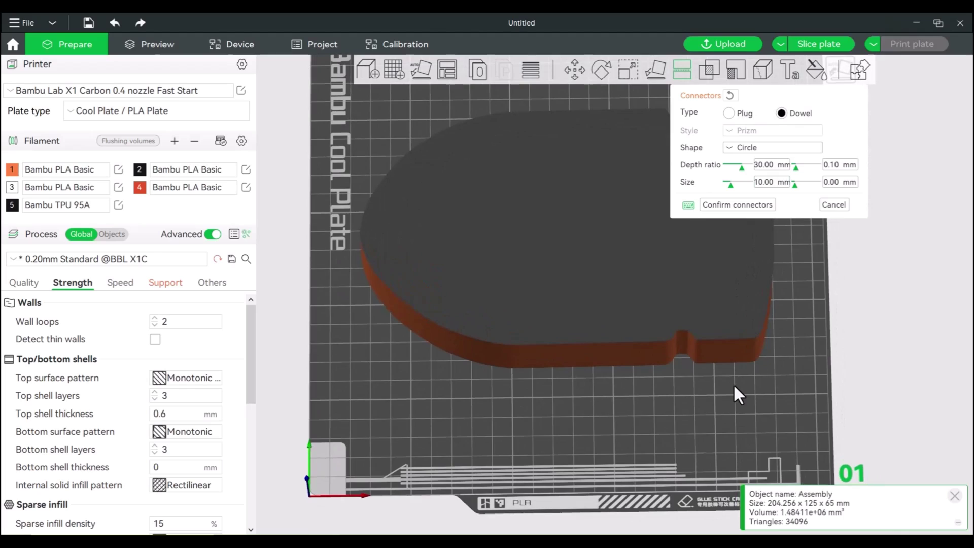
scroll(786, 337, "up", 1)
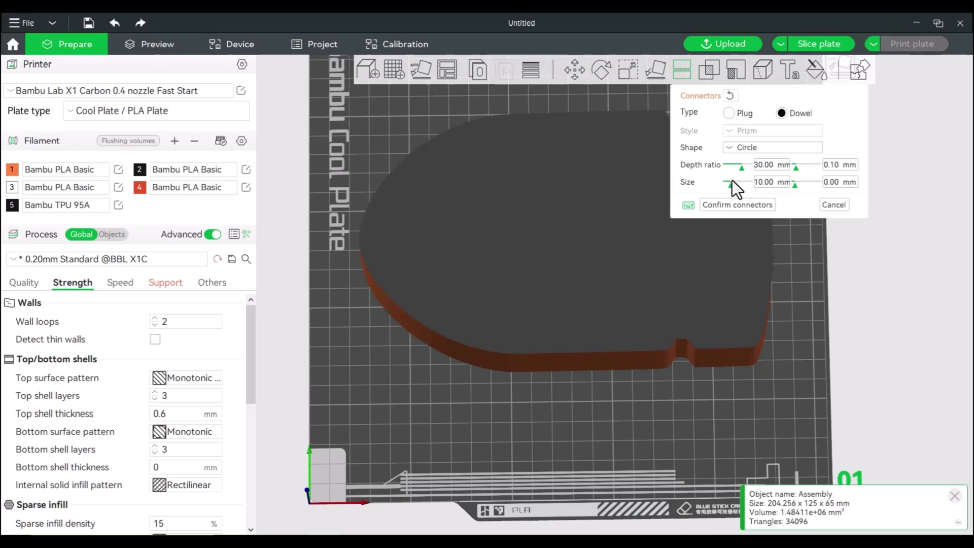
scroll(793, 284, "down", 1)
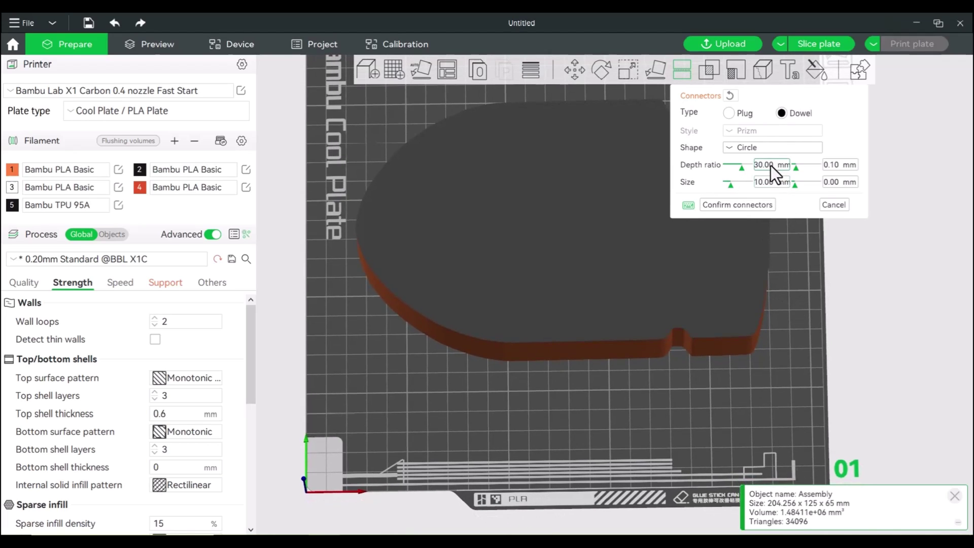
Place dowels on the cut face's right, top and bottom edges, nudging them outward
left_click(741, 319)
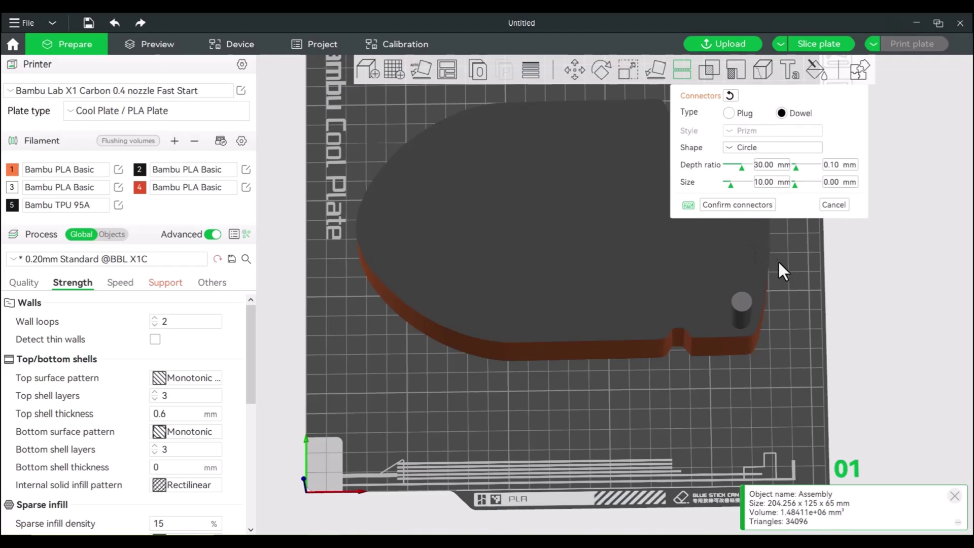
left_click_drag(787, 271, 776, 361)
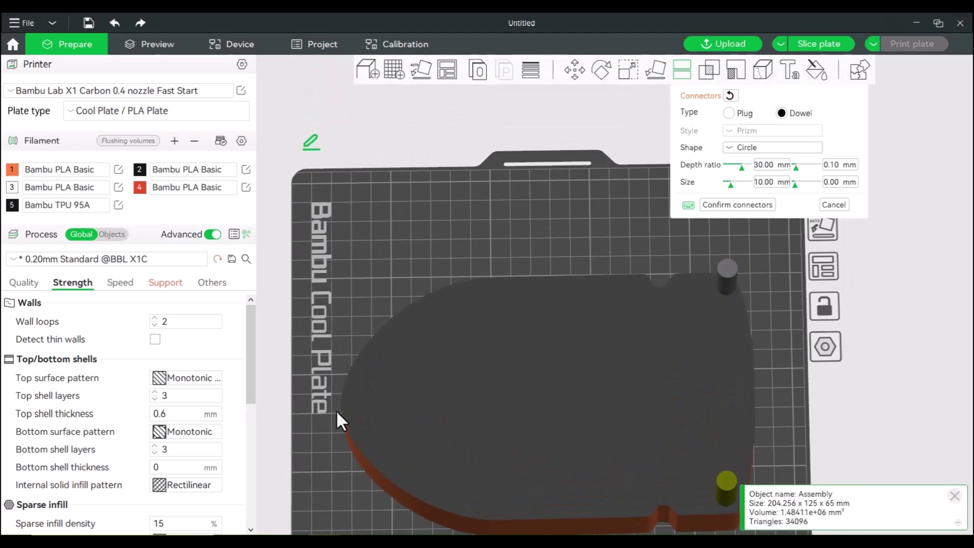
left_click_drag(352, 404, 354, 407)
left_click(639, 289)
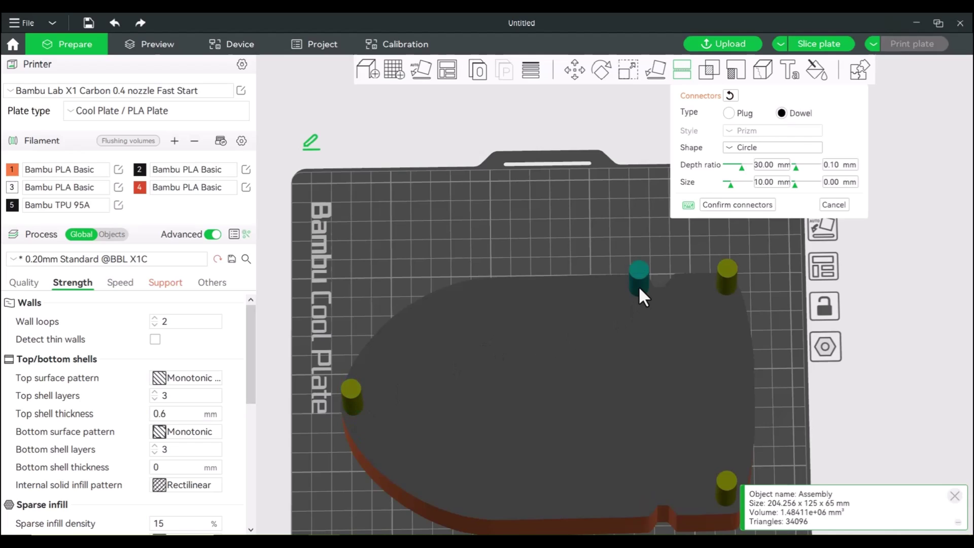
left_click(638, 503)
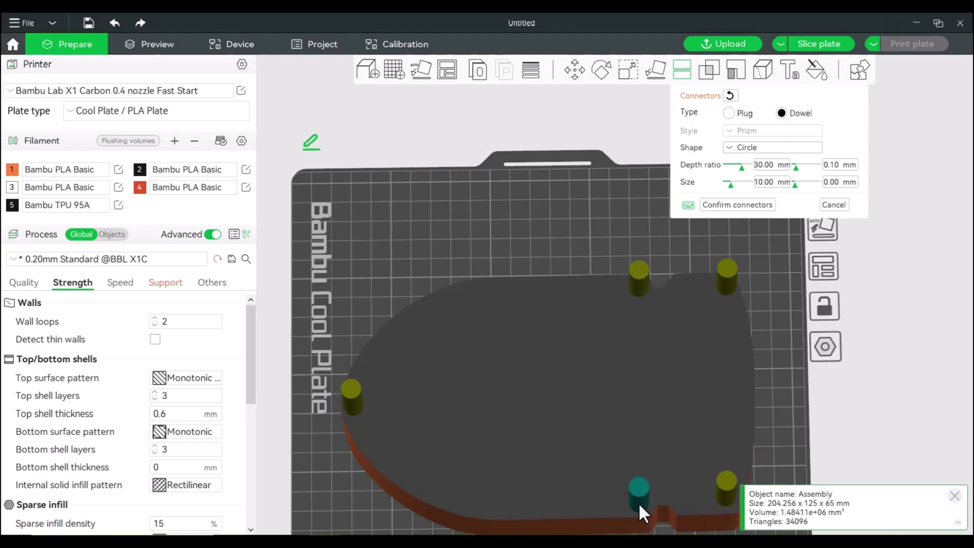
mouse_move(767, 443)
left_mouse_down()
mouse_move(771, 406)
mouse_move(768, 425)
left_mouse_up()
left_click_drag(730, 474, 729, 480)
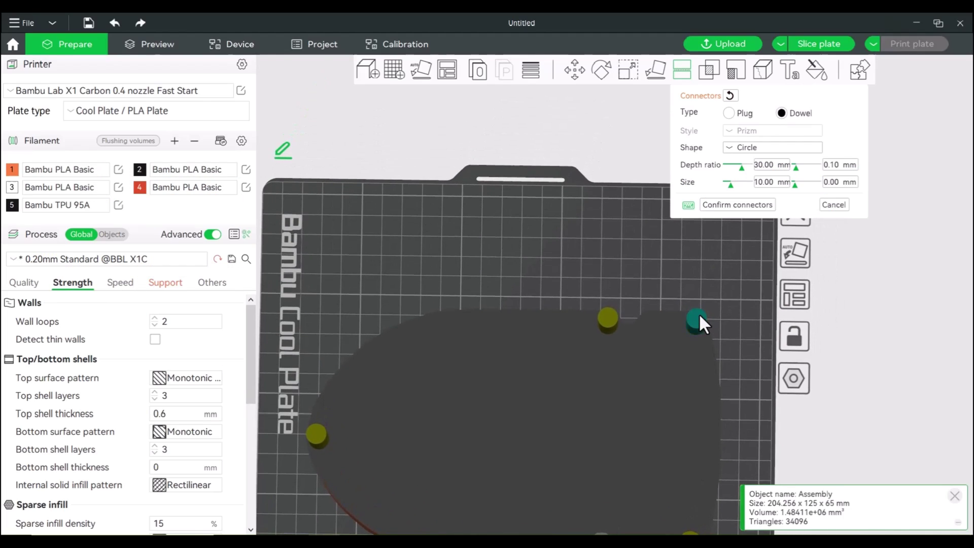
left_click_drag(699, 313, 691, 321)
mouse_move(608, 325)
left_mouse_down()
mouse_move(609, 311)
mouse_move(607, 327)
left_mouse_up()
Add one more dowel on the lower edge, keeping it inside the contour
right_click_drag(763, 397, 744, 261)
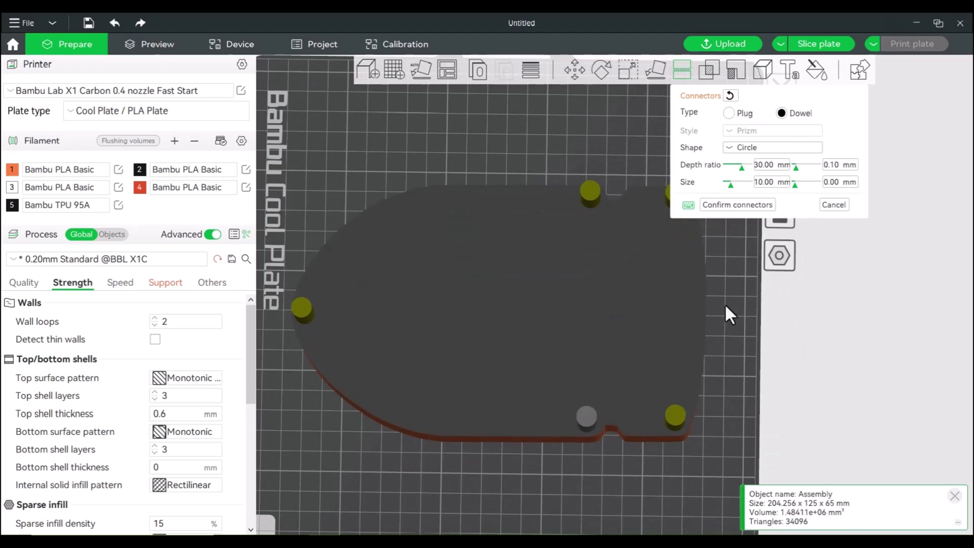
right_click_drag(732, 355, 743, 327)
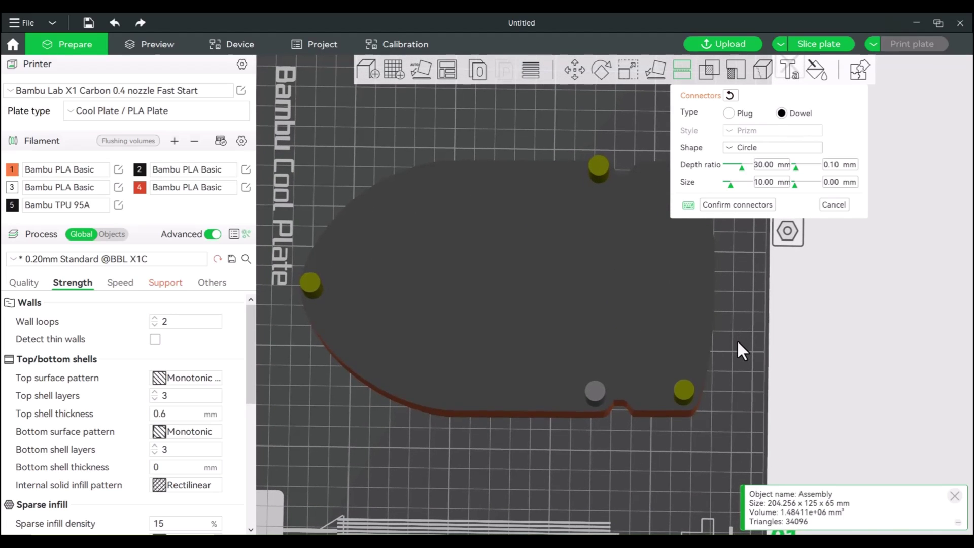
left_click_drag(738, 342, 738, 359)
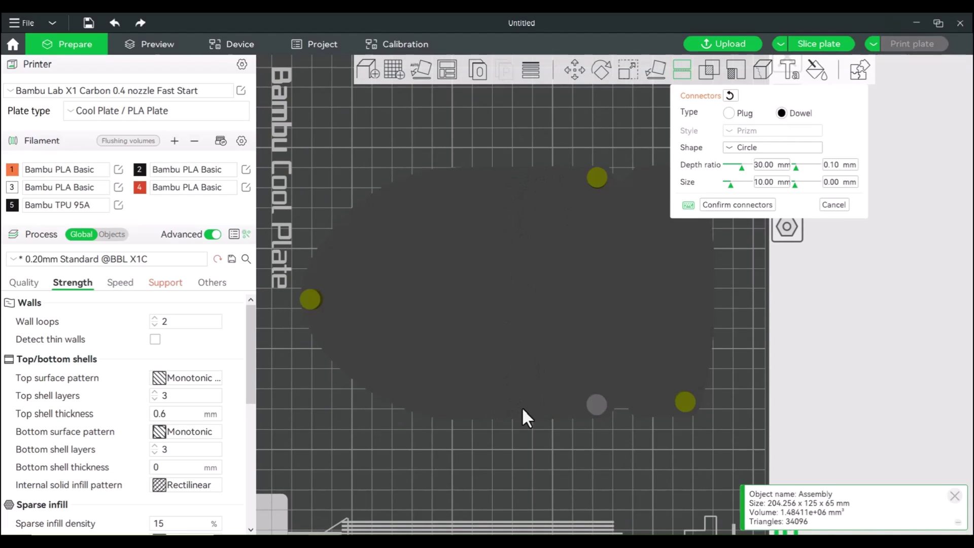
left_click(420, 406)
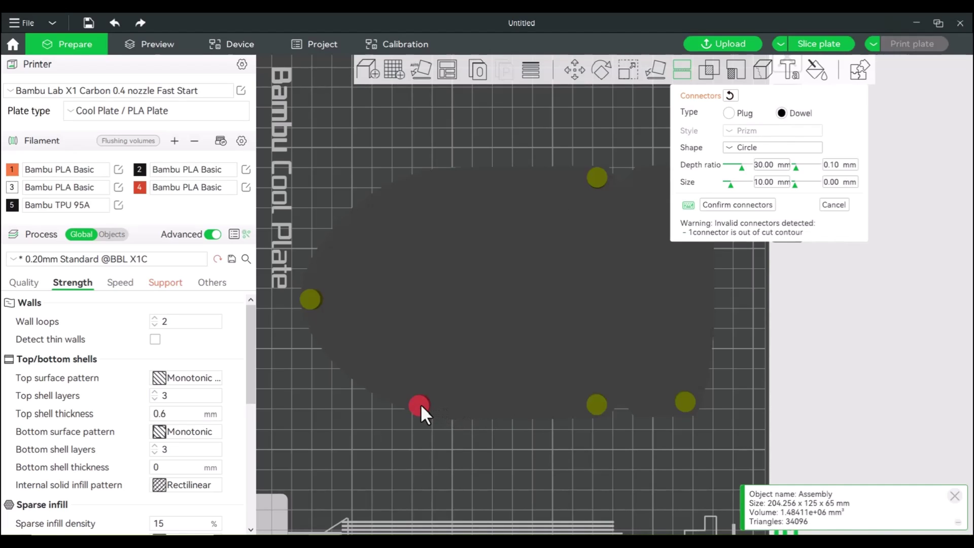
left_click_drag(425, 406, 421, 404)
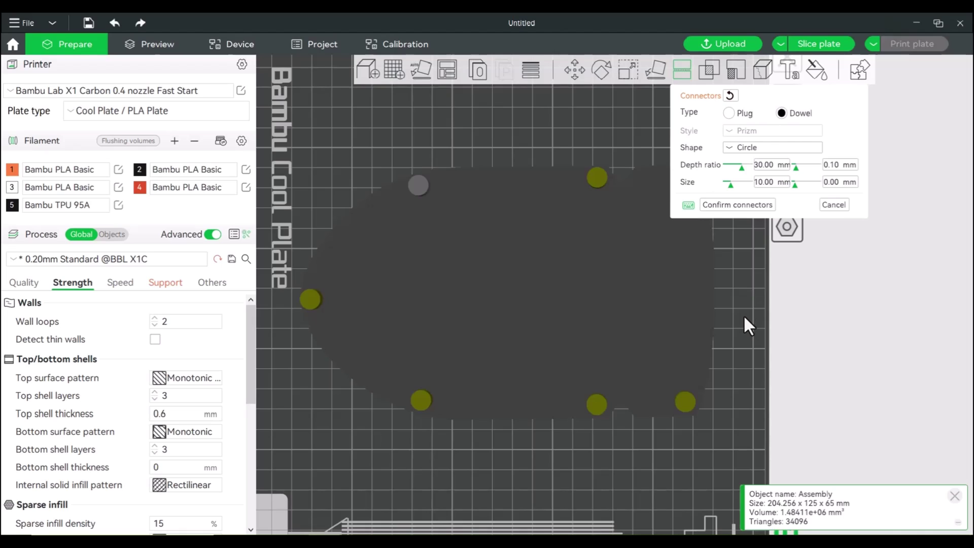
left_click_drag(744, 315, 742, 275)
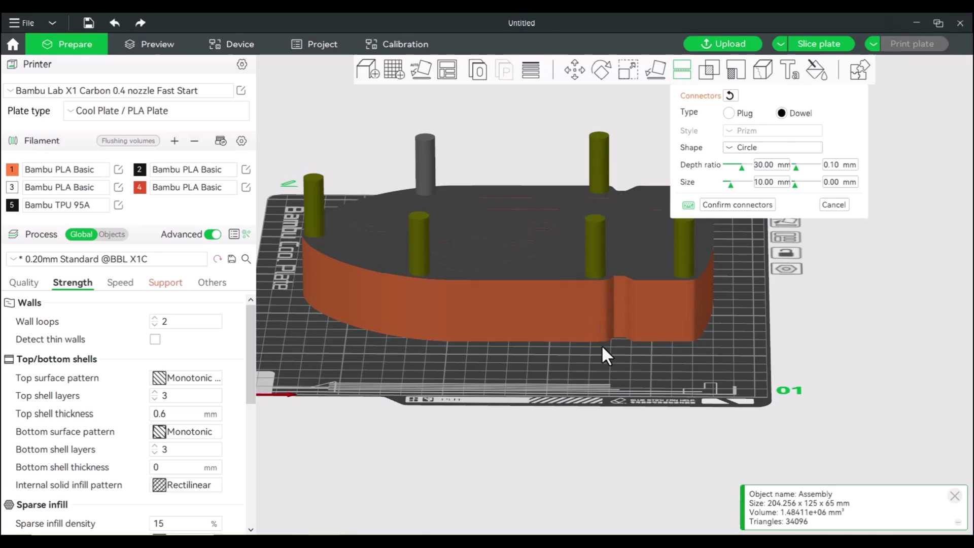
Set the dowel size tolerance to 0.2 mm and confirm the connectors
left_click_drag(736, 303, 733, 334)
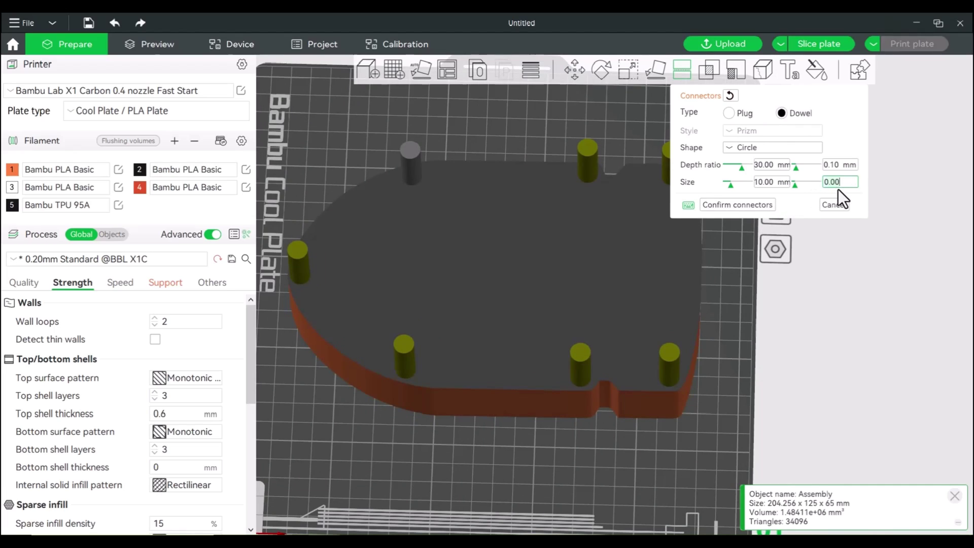
key("BackSpace")
key("BackSpace")
key("BackSpace")
key("BackSpace")
type(".2")
left_click(726, 205)
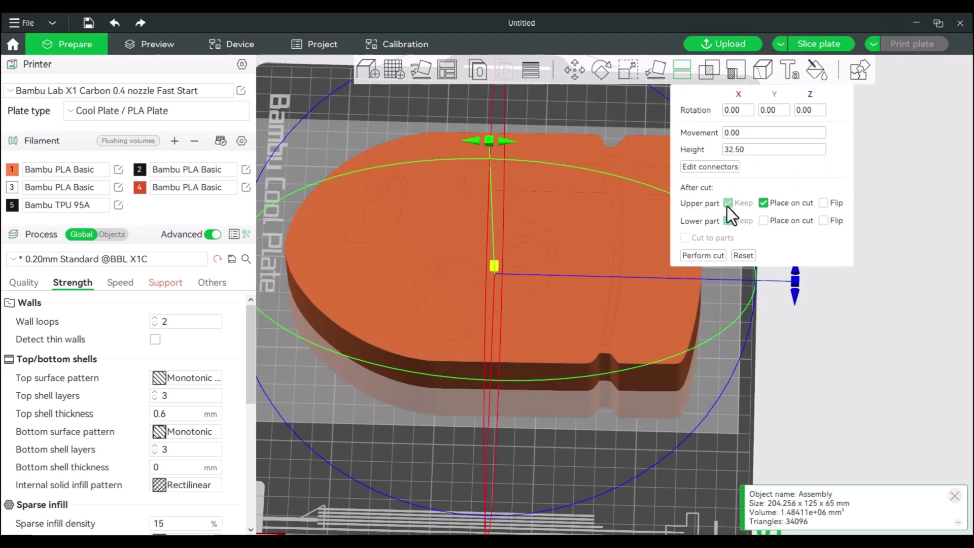
Cut the model at 32.50 mm into two halves, with the loose dowel pins placed beside the plate
left_click(703, 256)
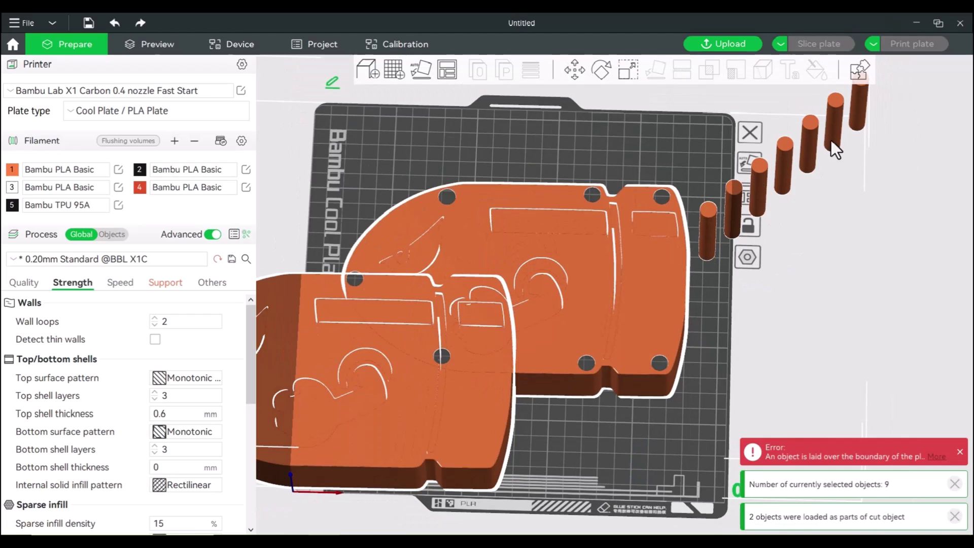
left_click_drag(831, 140, 849, 223)
left_click_drag(896, 292, 804, 163, "shift")
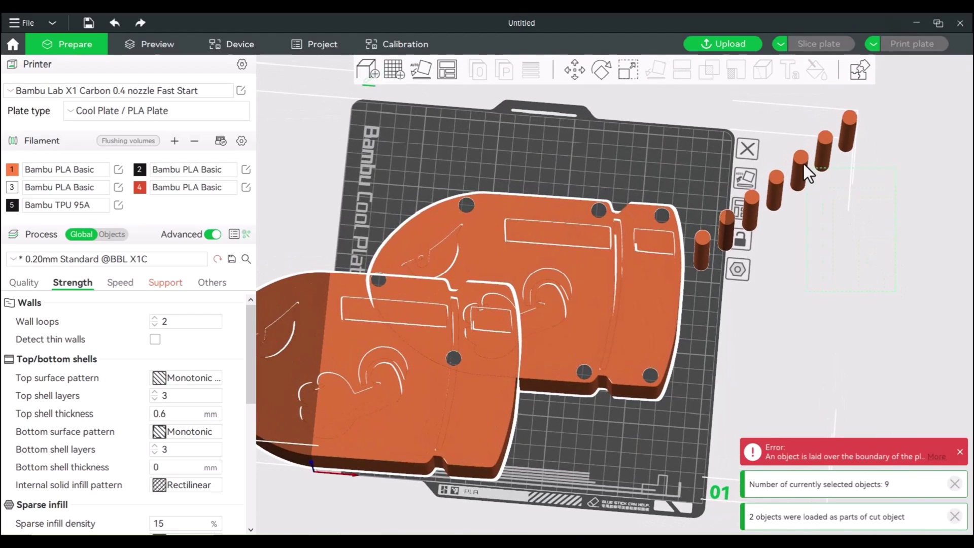
left_click_drag(835, 214, 861, 253)
left_click(880, 273)
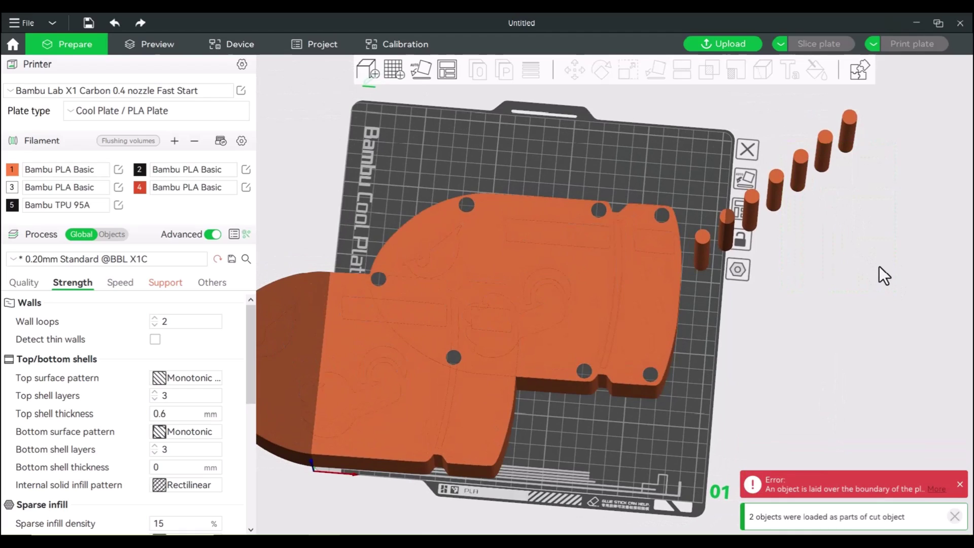
Box-select the seven dowel pins and move them off the plate
left_click_drag(888, 288, 700, 127, "shift")
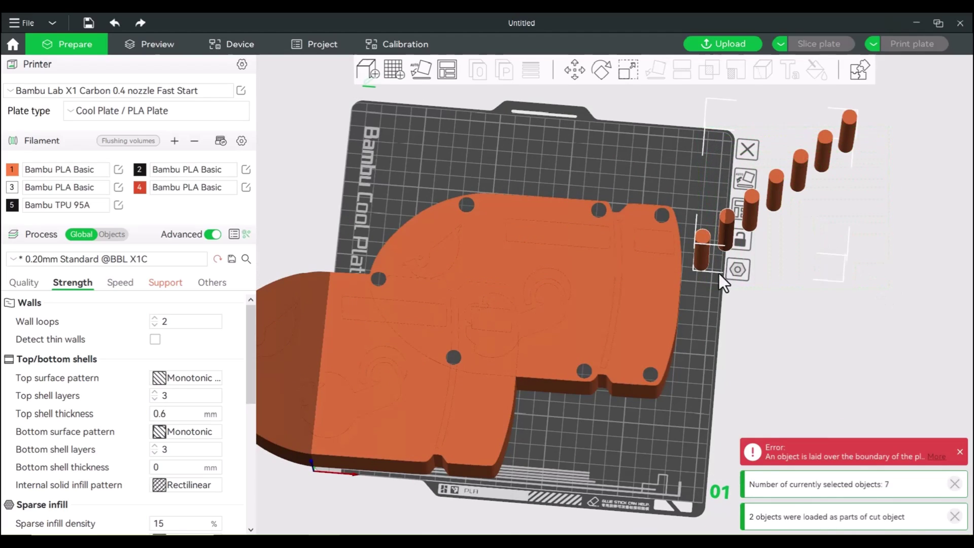
left_click_drag(697, 253, 823, 239)
scroll(716, 287, "down", 2)
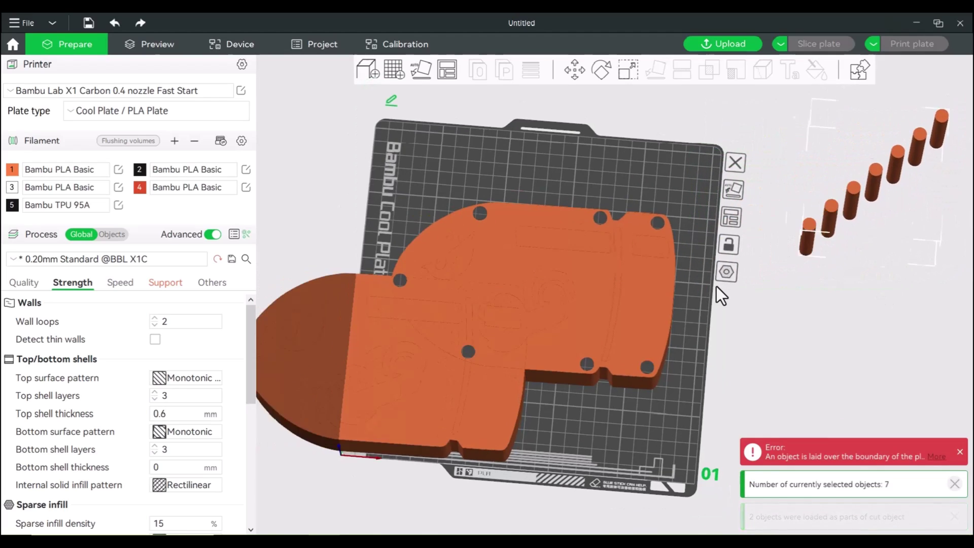
Place the upper half up-left and the lower half right and down on the plate
left_click_drag(481, 366, 607, 337)
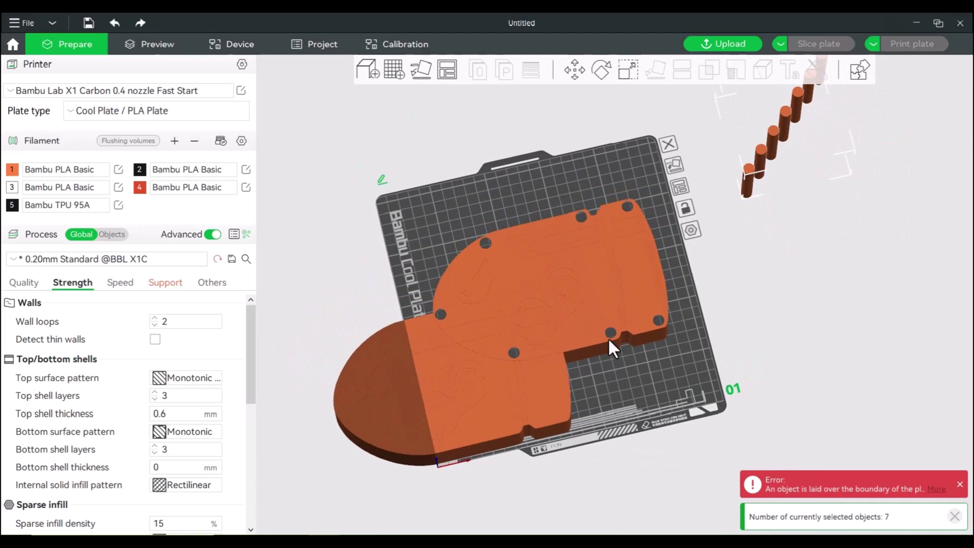
left_click(722, 331)
left_click_drag(589, 290, 570, 251)
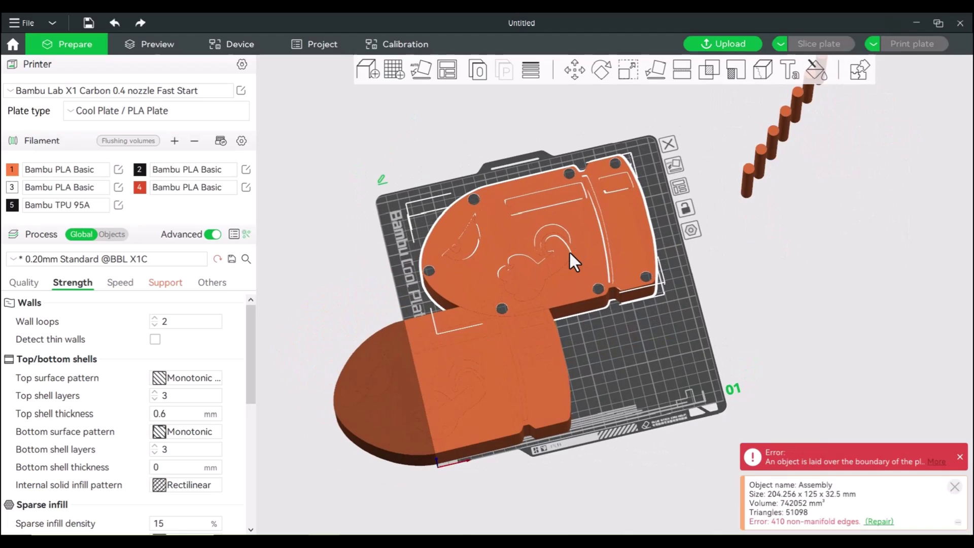
left_click_drag(661, 337, 592, 341)
left_click_drag(554, 294, 547, 271)
left_click_drag(477, 394, 540, 401)
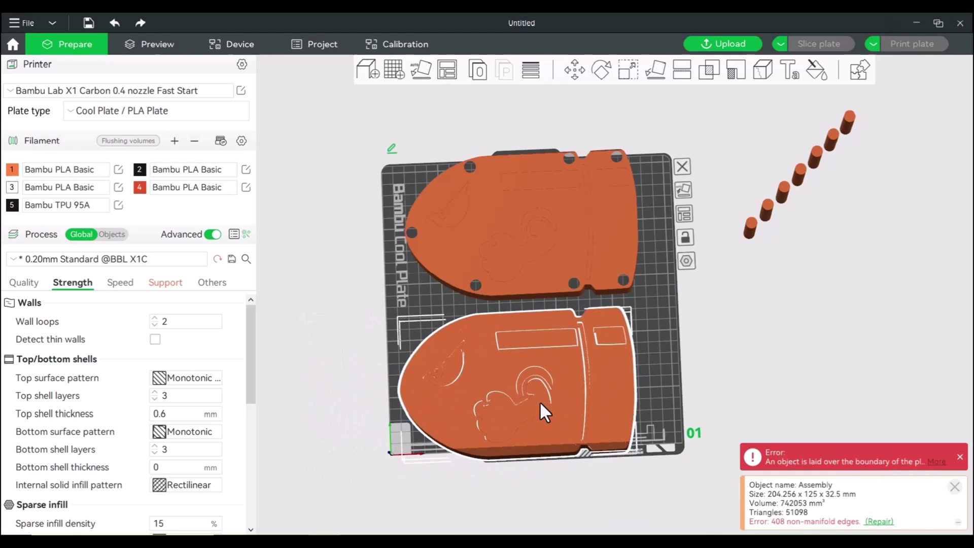
left_click(532, 240)
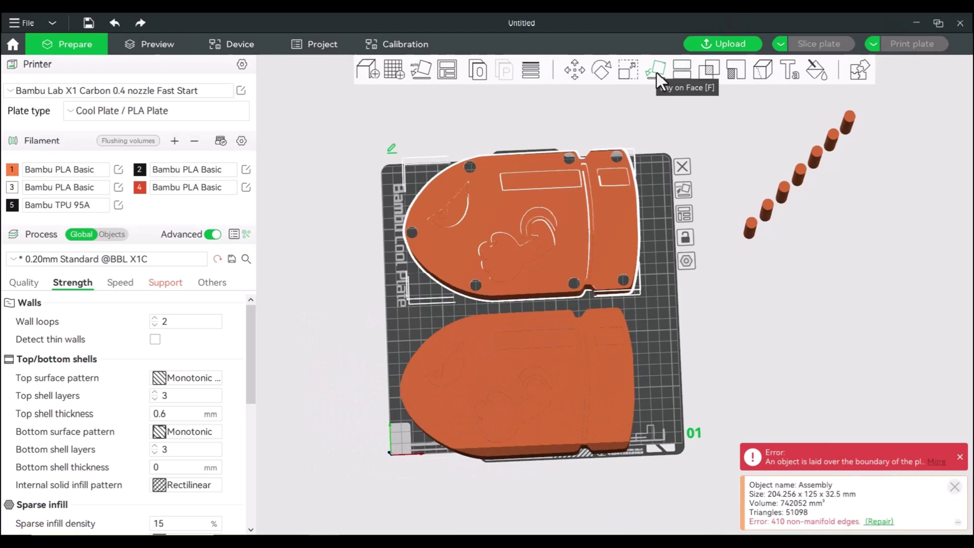
Lay the upper half flat on its face, then slide the lower half beside it
left_click(656, 72)
left_click(556, 220)
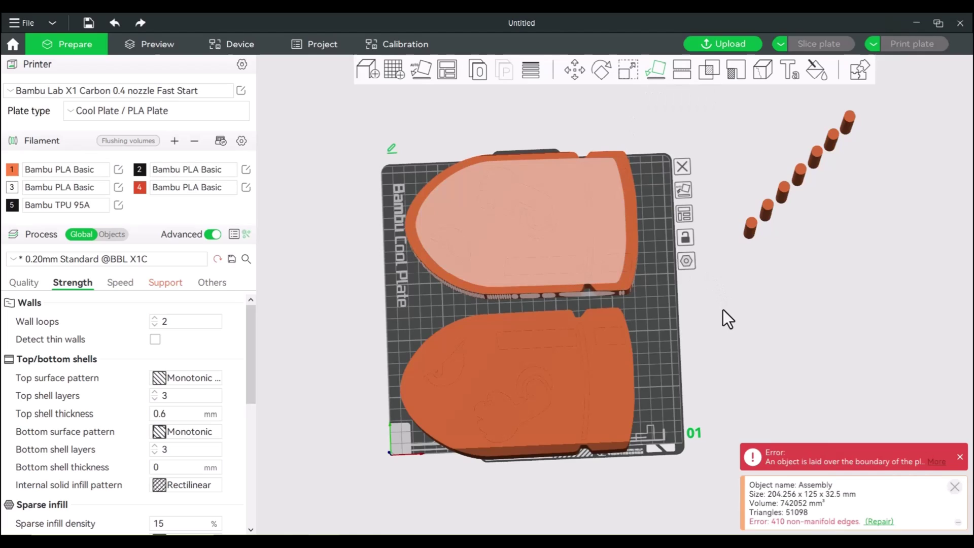
left_click(549, 355)
left_click_drag(550, 357, 558, 351)
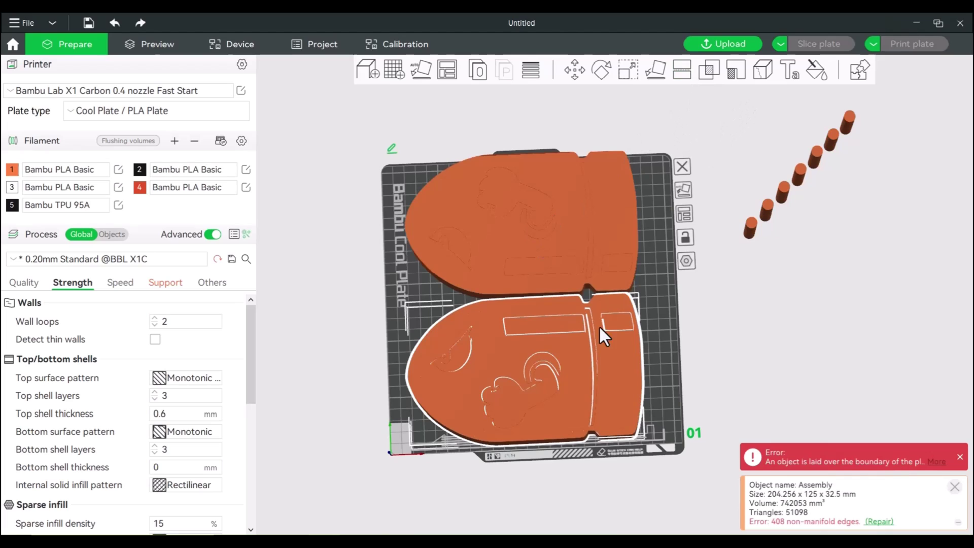
middle_click_drag(614, 403, 675, 348)
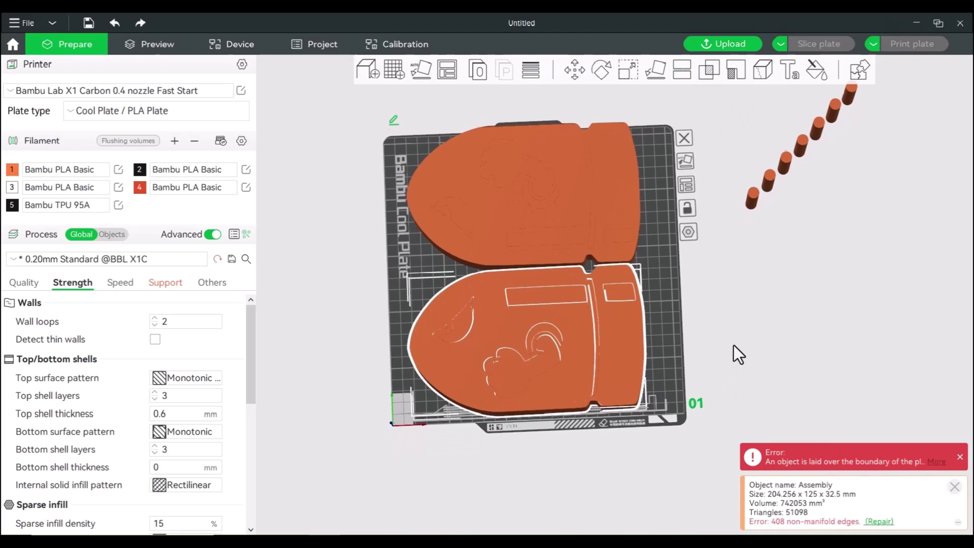
Change the filament of the lower and upper halves to Filament 2, turning both black
right_click(616, 323)
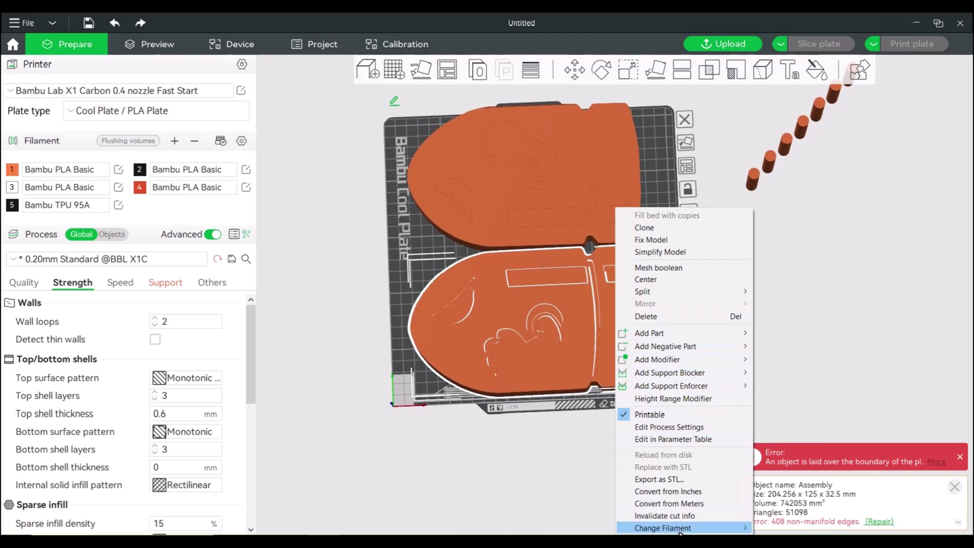
mouse_move(685, 528)
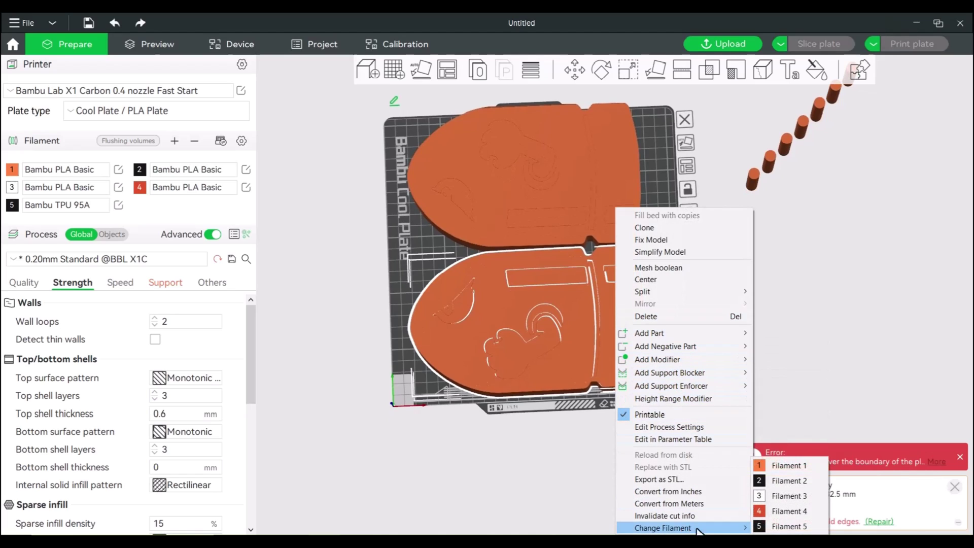
left_click(791, 480)
left_click(516, 170)
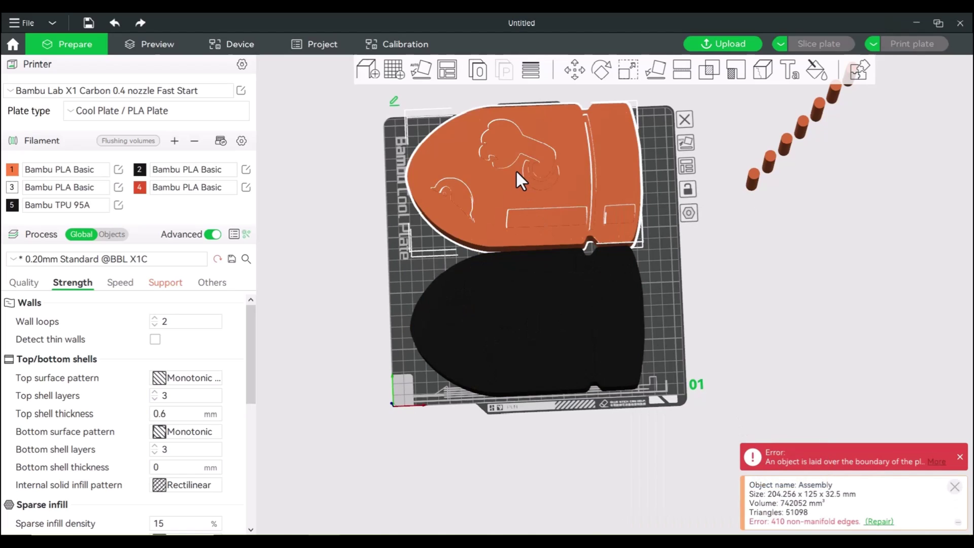
right_click(517, 172)
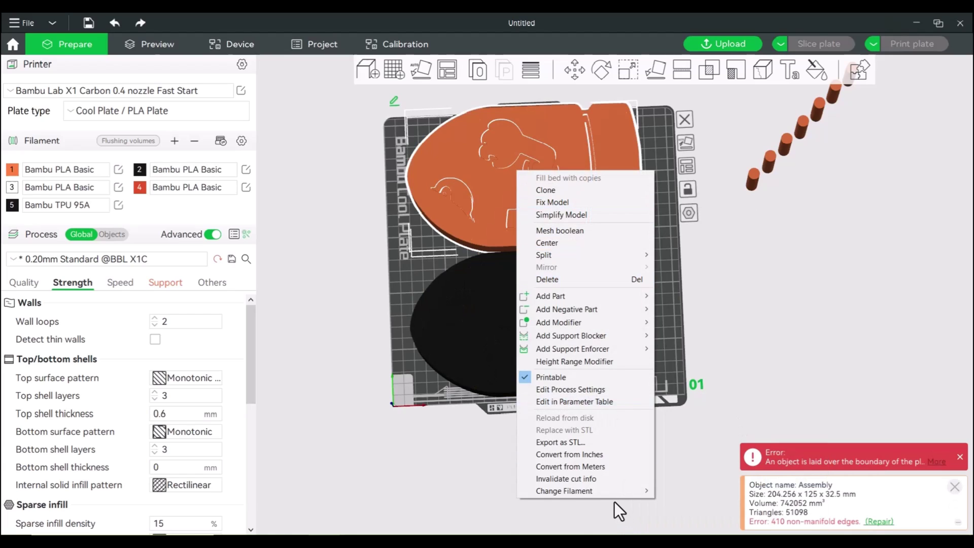
mouse_move(613, 492)
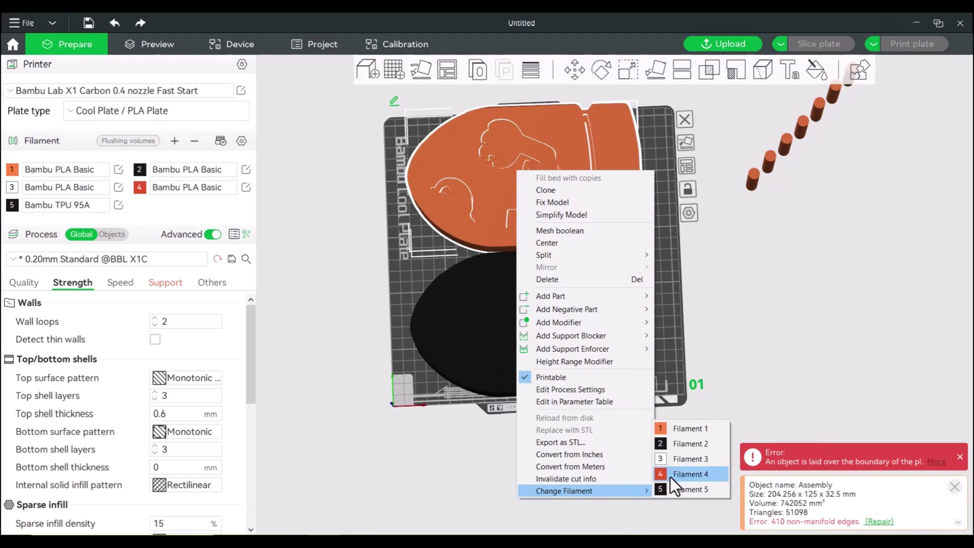
left_click(683, 446)
left_click(770, 365)
left_click(586, 327)
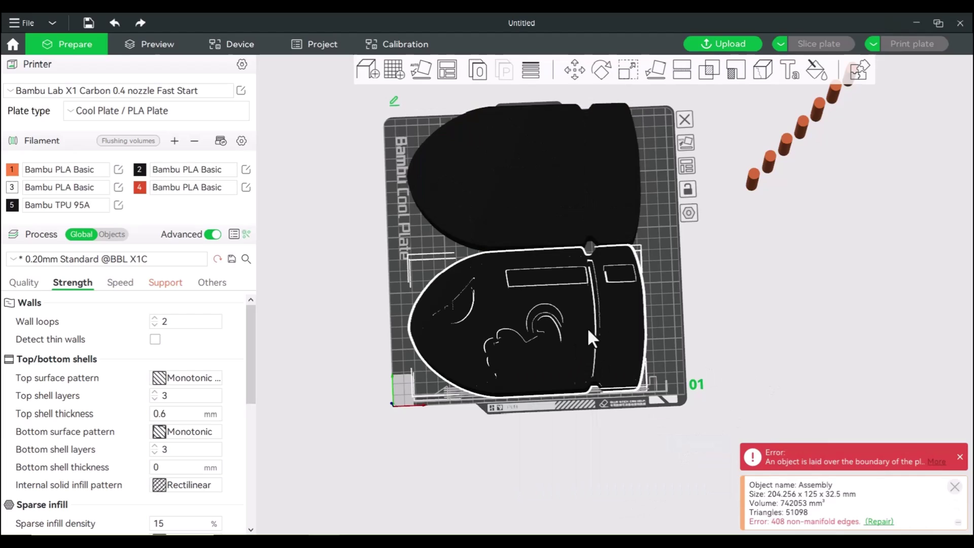
scroll(632, 326, "up", 5)
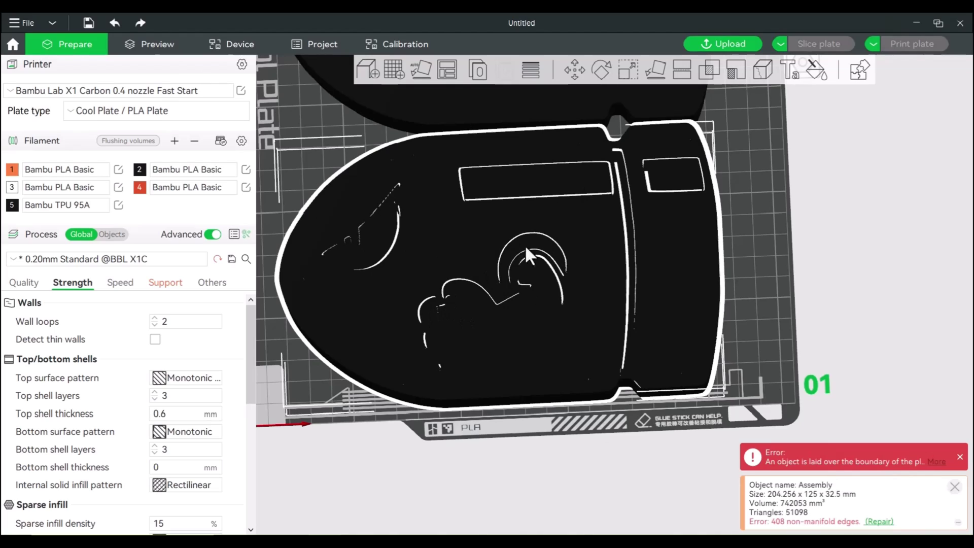
Smart-fill the lower half's eye, fist, thumb crescent, rectangles and vertical band with filament 3
left_click(818, 69)
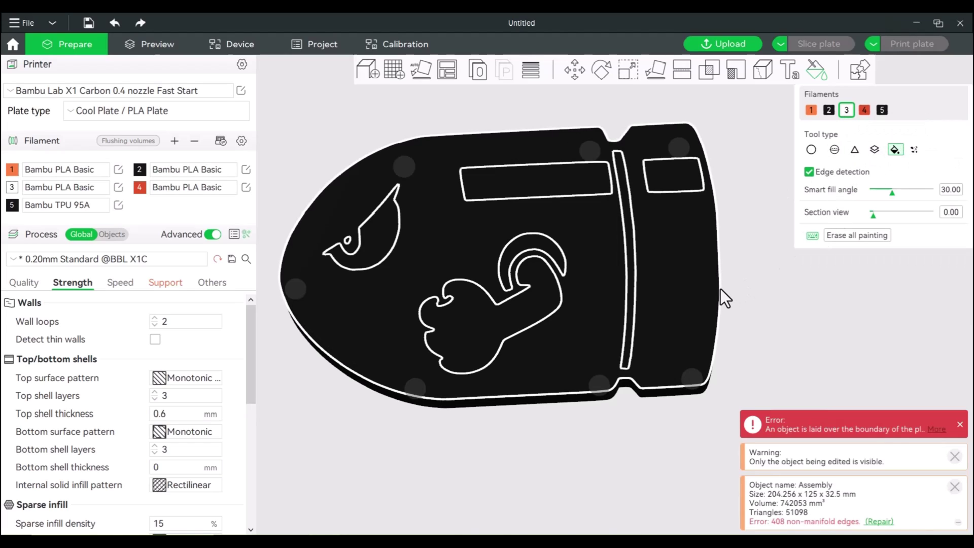
left_click(381, 244)
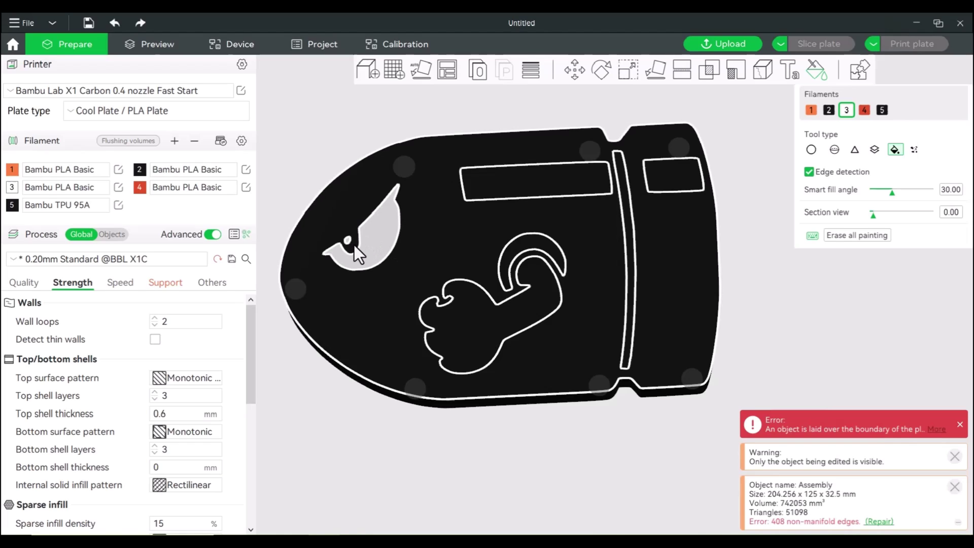
left_click(480, 313)
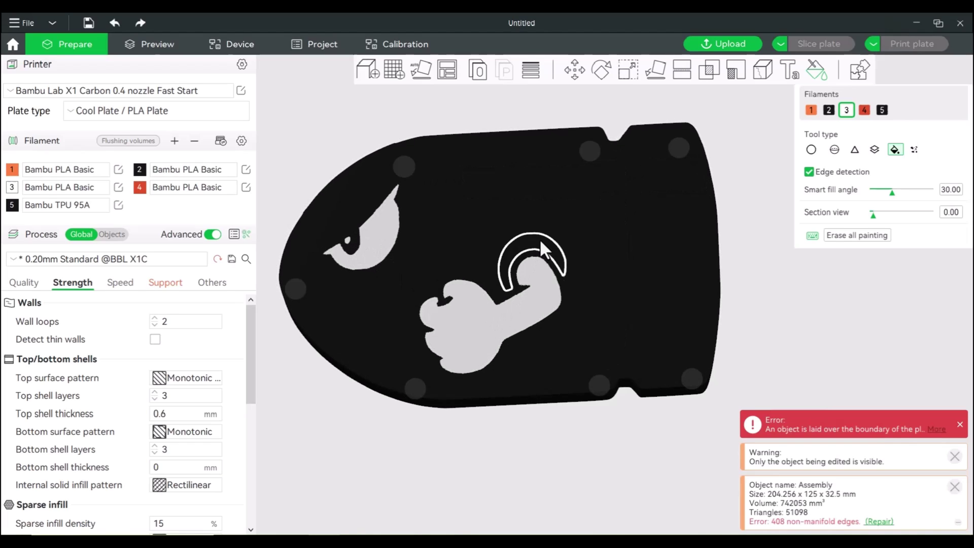
left_click(542, 237)
left_click(546, 180)
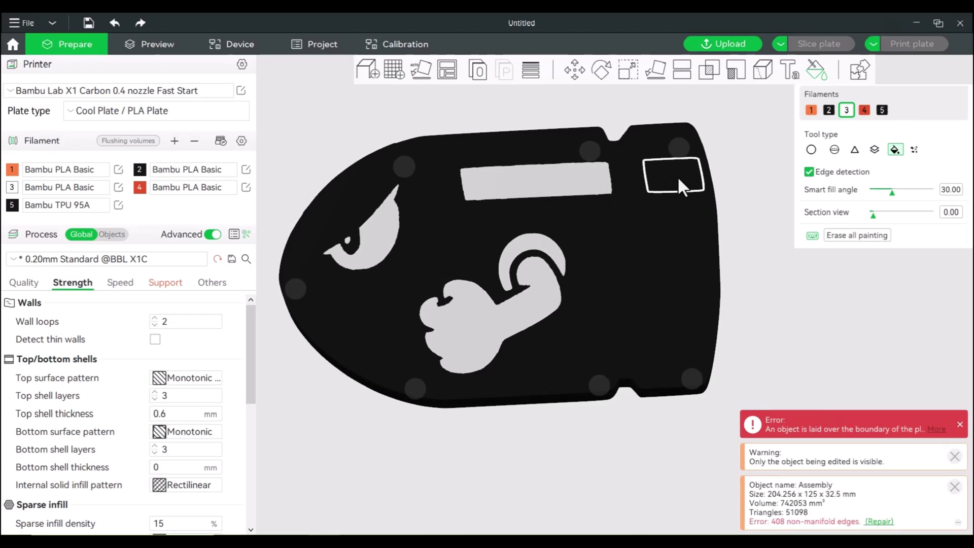
left_click(678, 177)
left_click(627, 212)
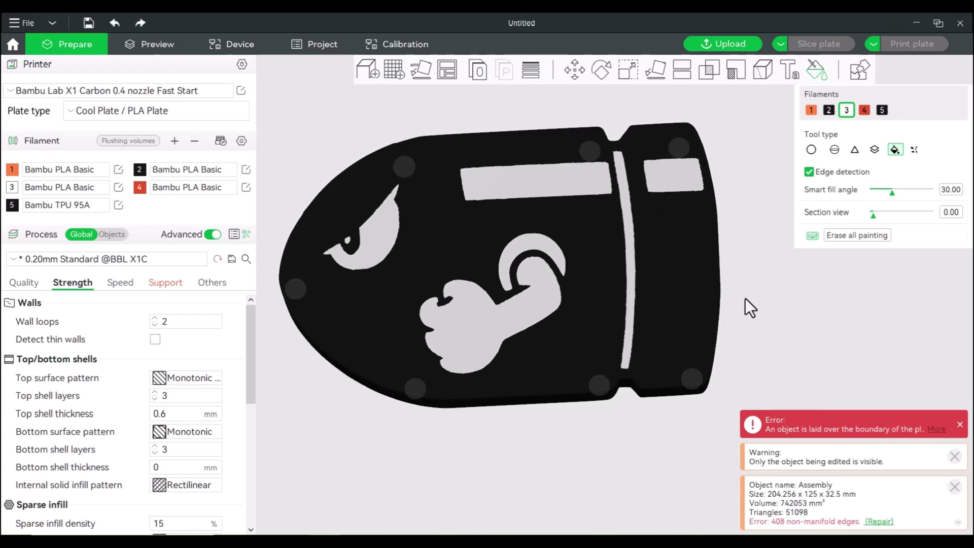
left_click_drag(746, 299, 761, 317)
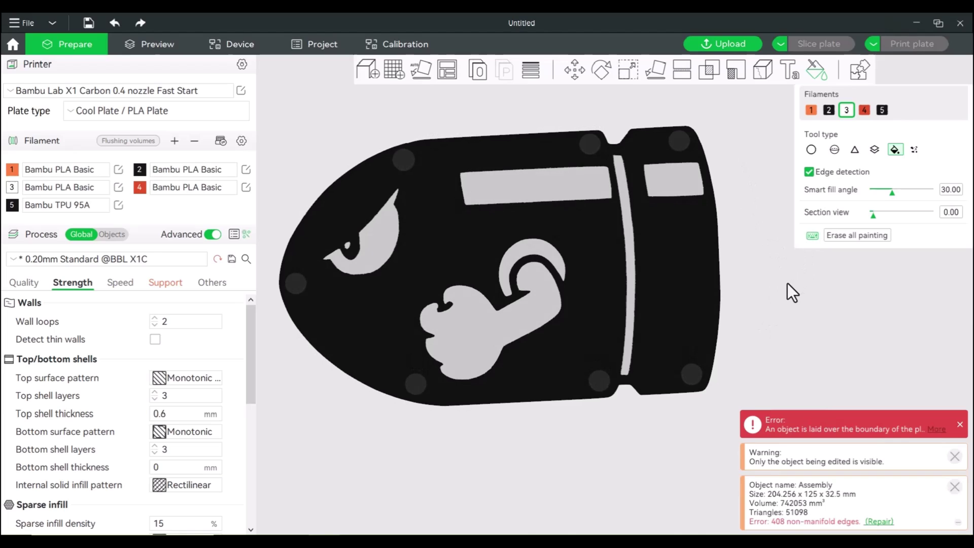
left_click(818, 73)
scroll(792, 268, "up", 5)
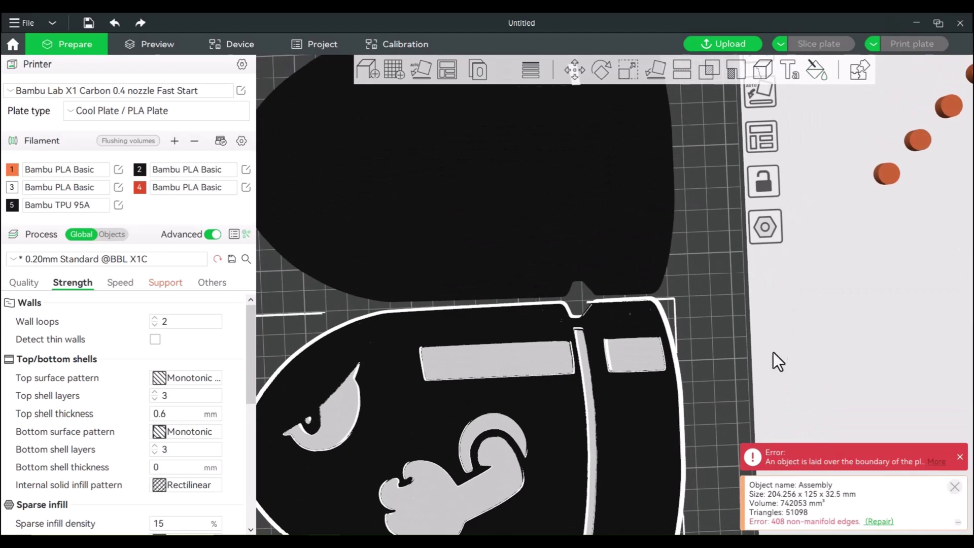
On the upper half, smart-fill eye, fist, crescent, both rectangles and band with filament 3
left_click(533, 160)
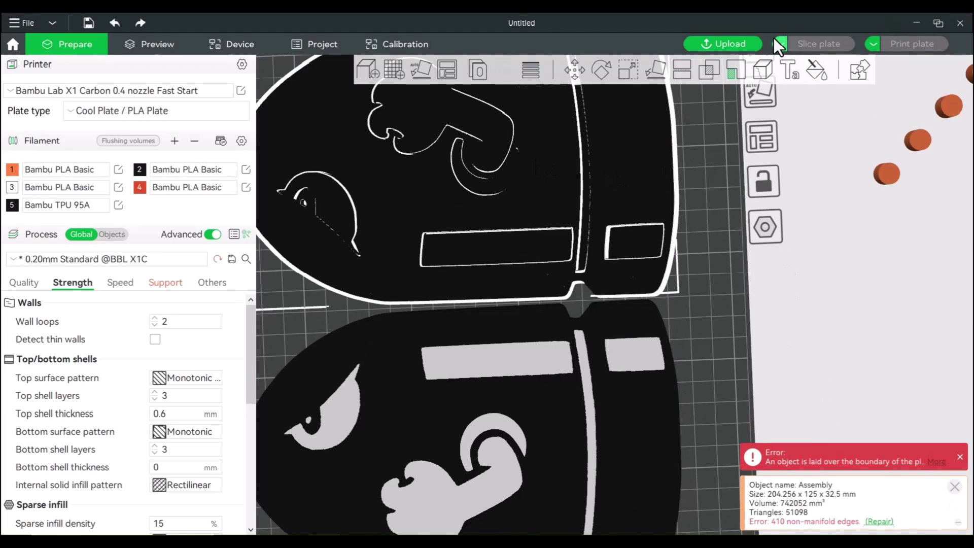
left_click(814, 72)
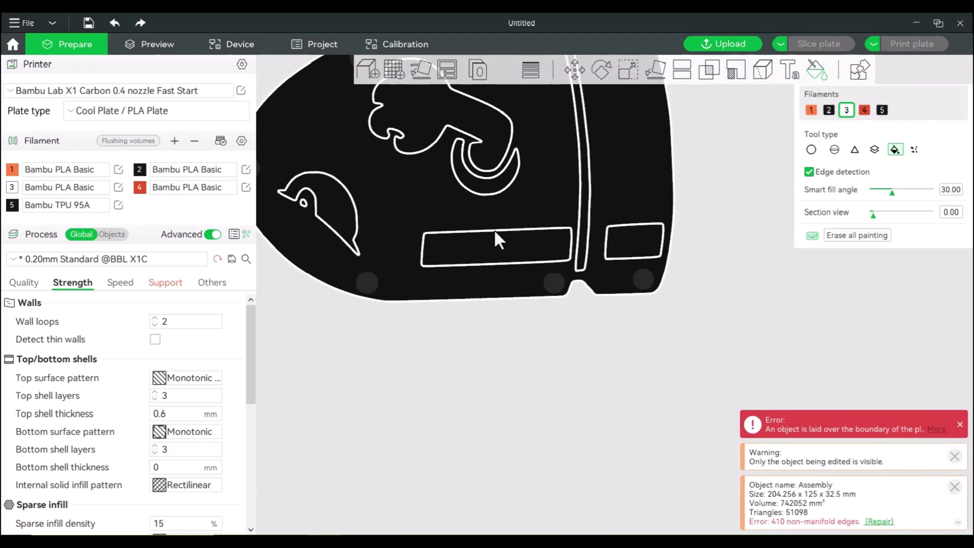
left_click(300, 206)
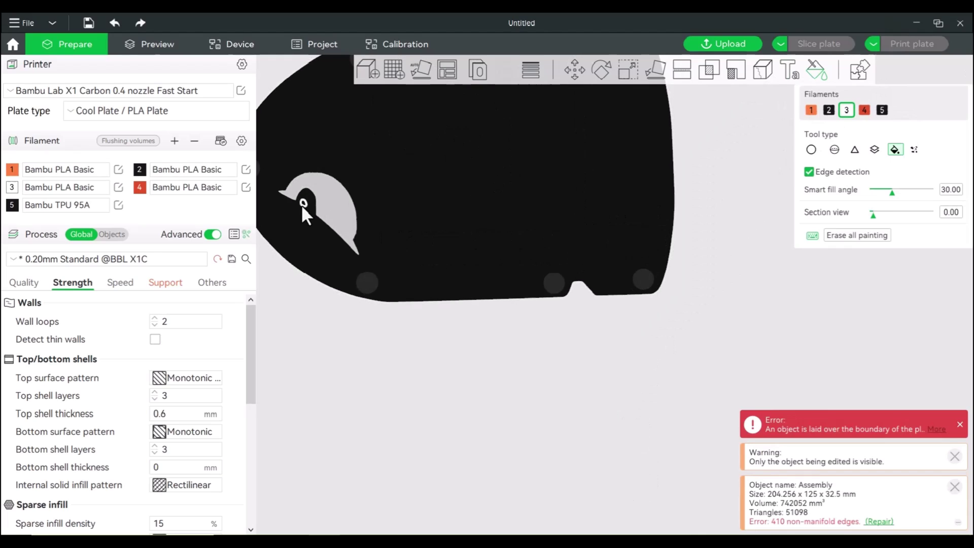
left_click(462, 113)
left_click(477, 188)
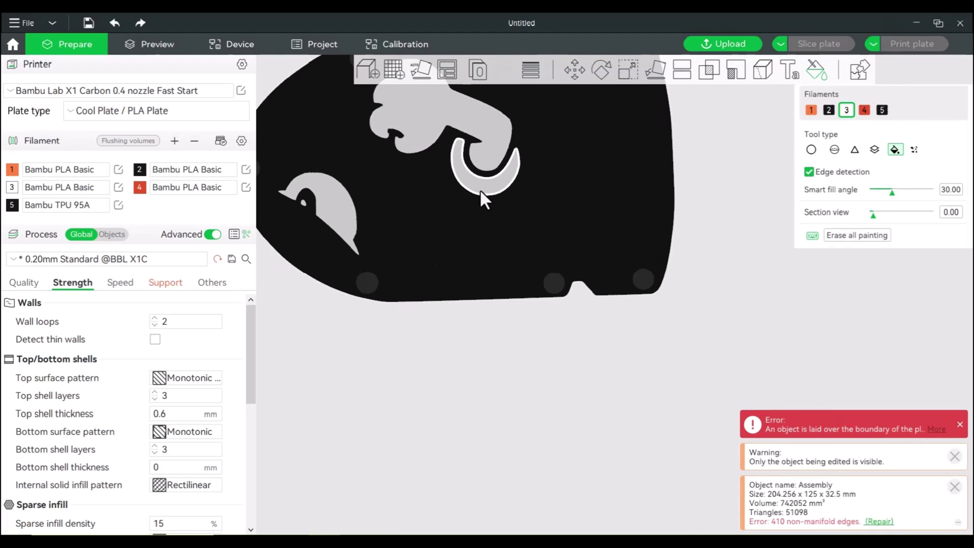
left_click(484, 242)
left_click(586, 206)
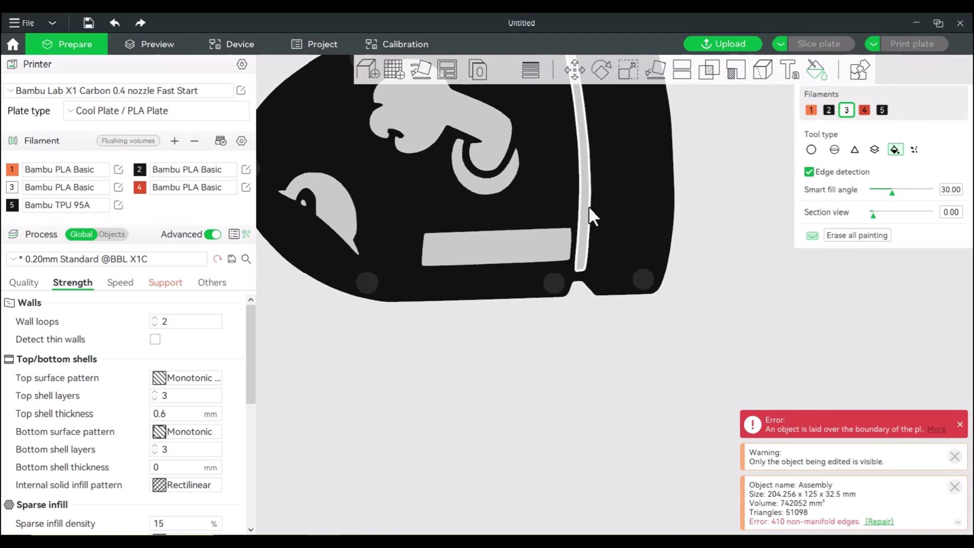
left_click(624, 240)
scroll(703, 224, "down", 5)
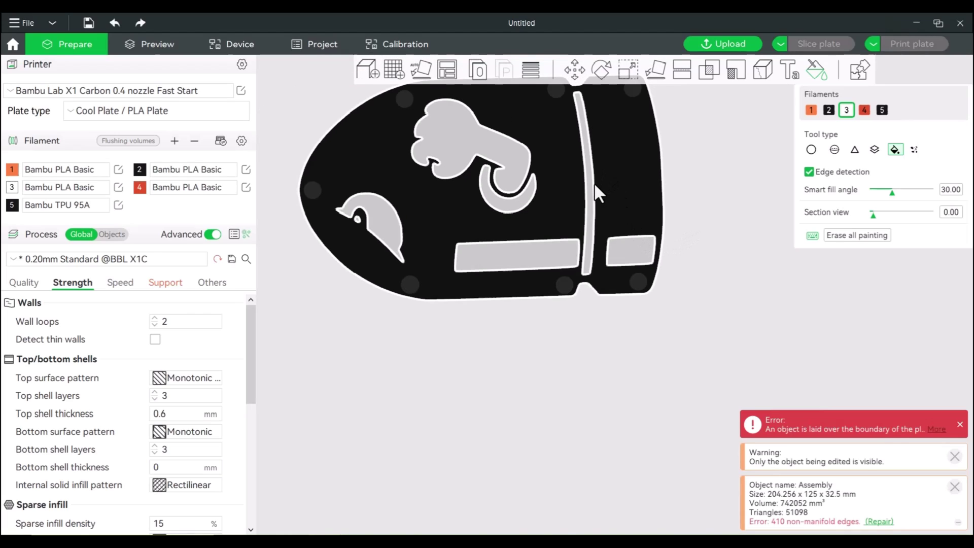
left_click(818, 70)
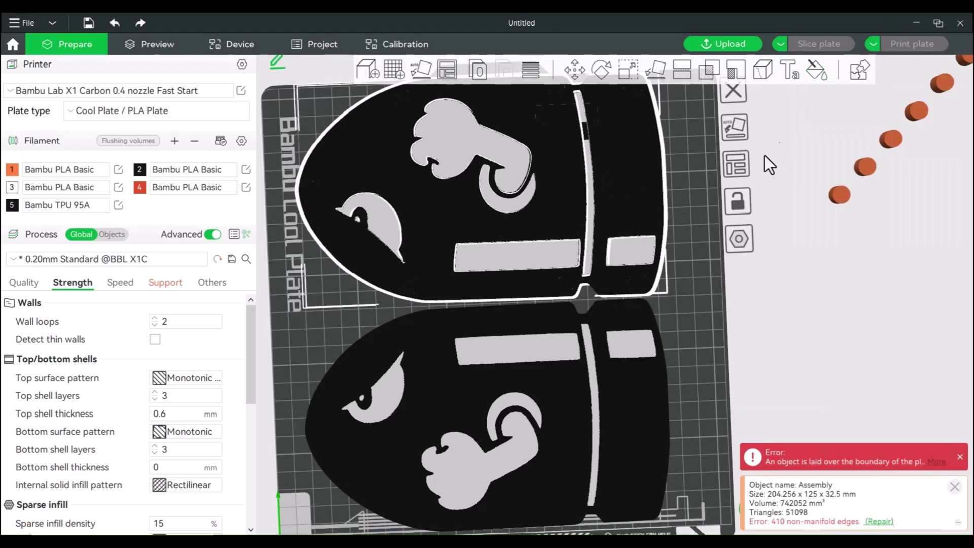
Lay both halves on their painted faces so the black cut faces with dowel holes face up
right_click_drag(723, 303, 701, 263)
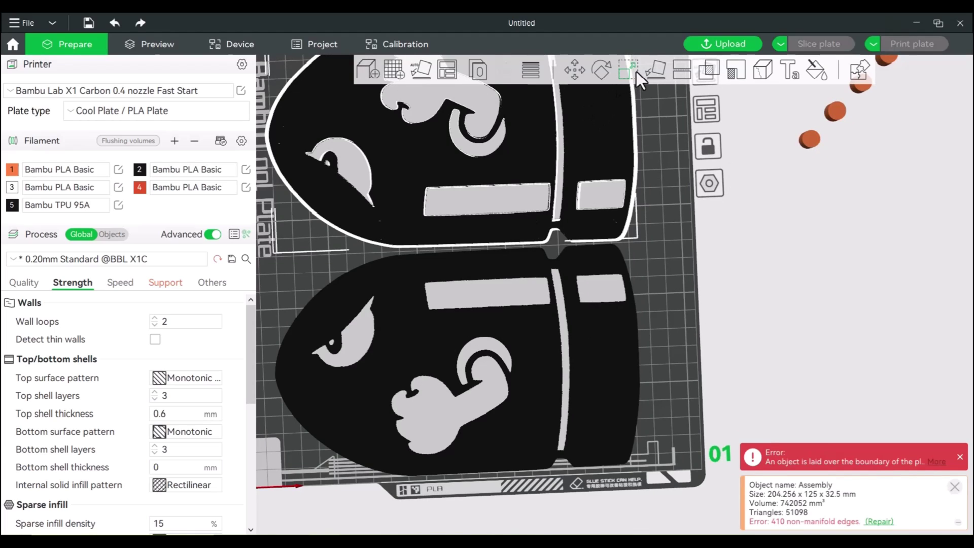
left_click(654, 69)
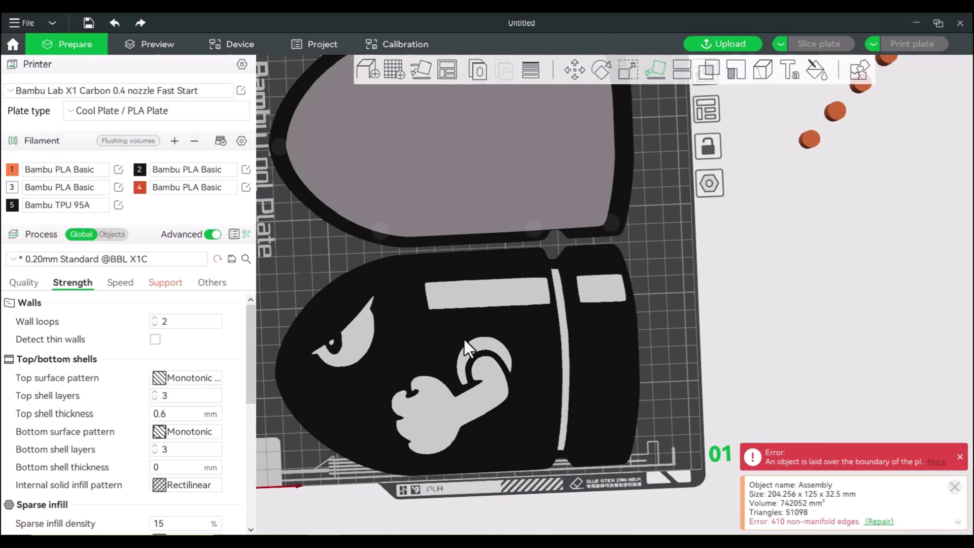
left_click(464, 340)
left_click(777, 300)
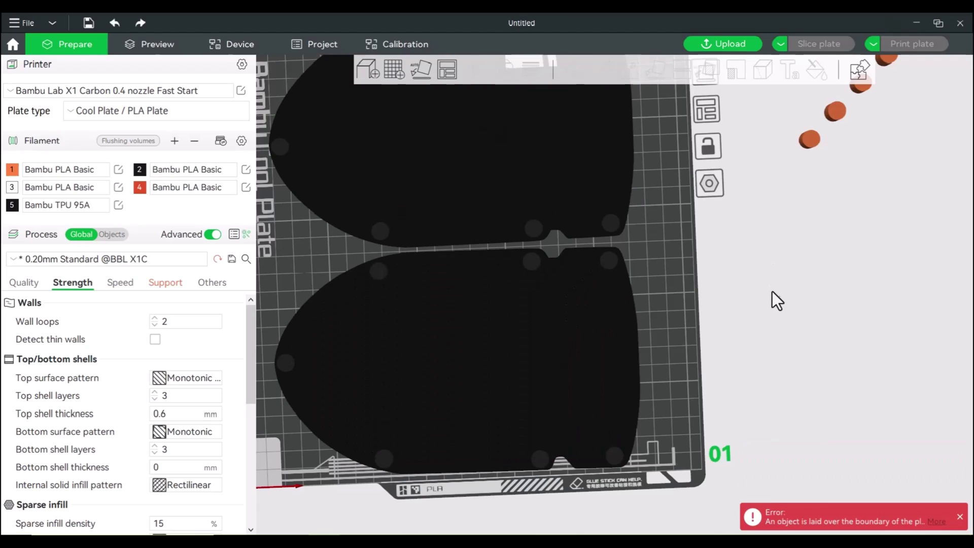
left_click_drag(723, 310, 698, 296)
scroll(667, 289, "down", 2)
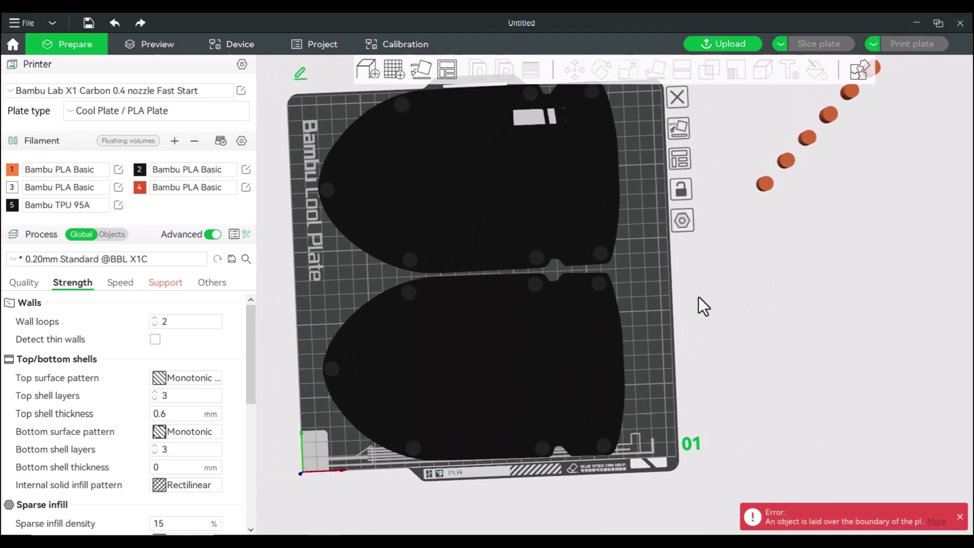
left_click_drag(638, 239, 664, 298)
scroll(632, 257, "up", 5)
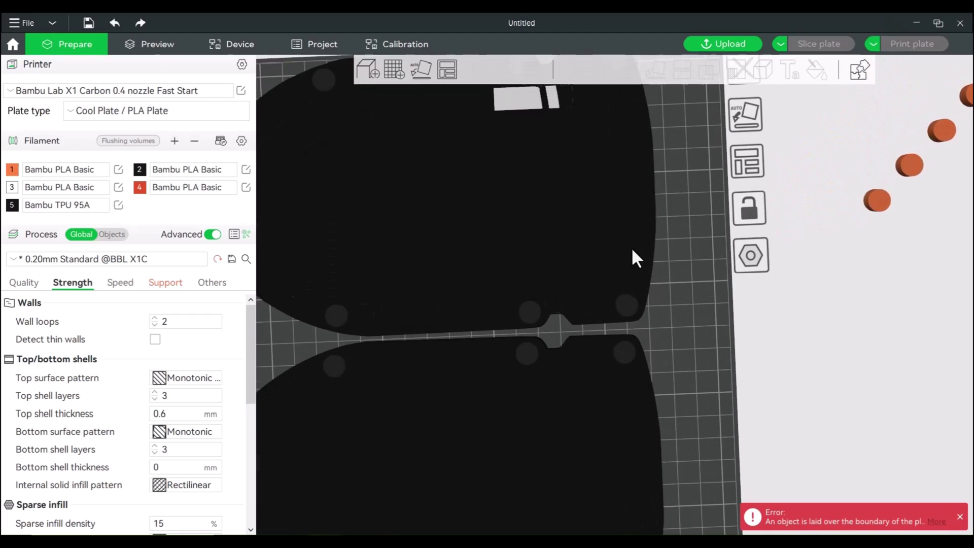
scroll(672, 239, "down", 3)
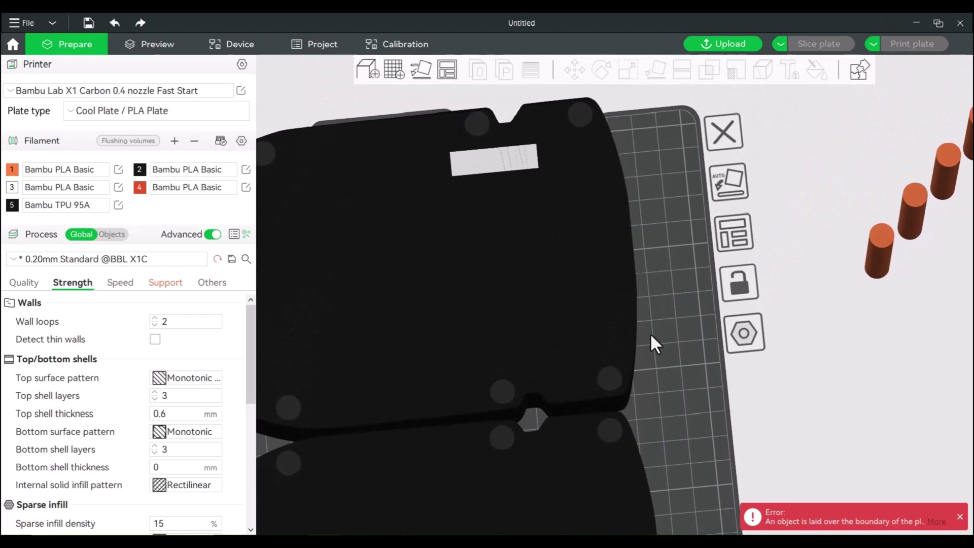
scroll(650, 325, "up", 3)
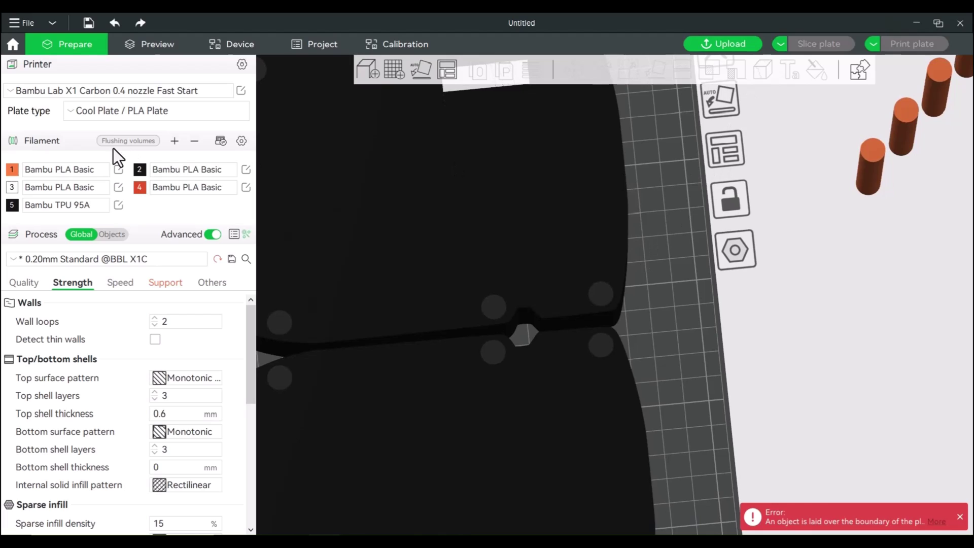
Show the sliced preview and step down through the layers to inspect the infill
left_click(154, 46)
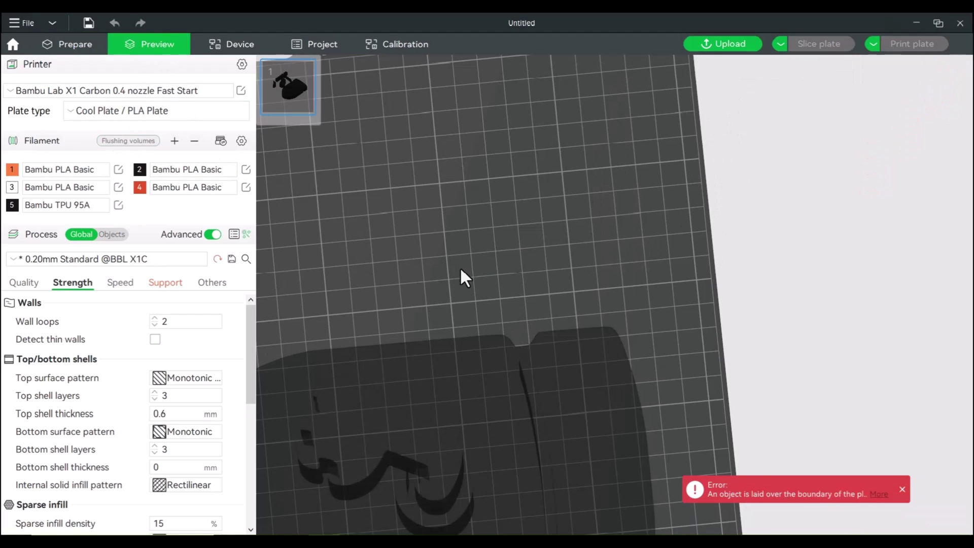
middle_click_drag(550, 305, 533, 213)
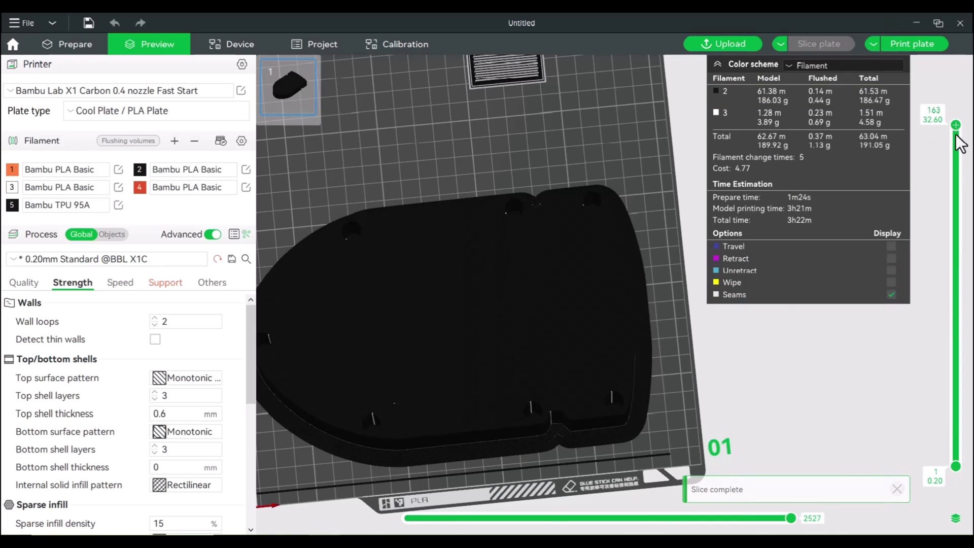
mouse_move(957, 127)
left_mouse_down()
mouse_move(944, 305)
mouse_move(947, 270)
mouse_move(924, 250)
mouse_move(939, 379)
mouse_move(924, 417)
mouse_move(930, 64)
left_mouse_up()
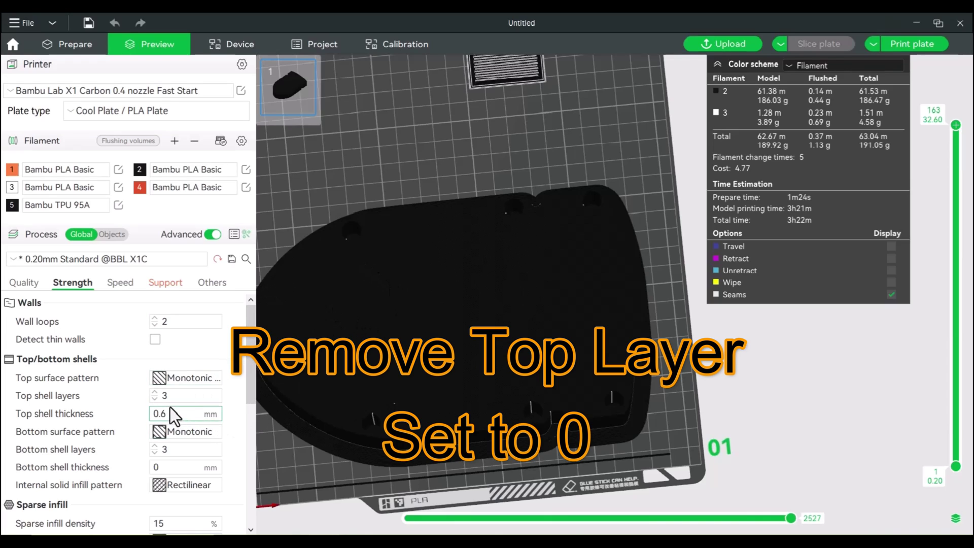
Set top shell layers to 0 and re-slice the plate, now 2h58m and 174.79 g
left_click(156, 402)
left_click(155, 401)
left_click(156, 402)
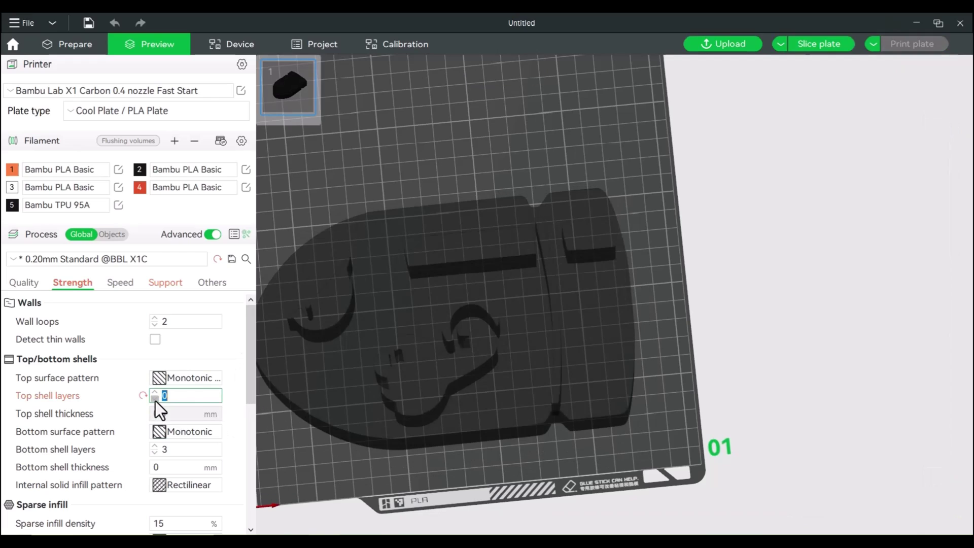
left_click(835, 44)
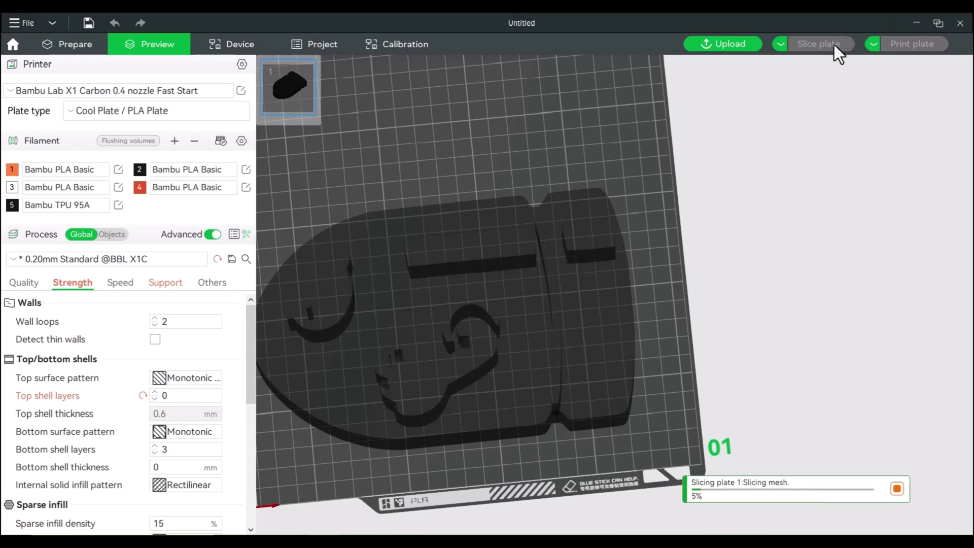
left_click_drag(717, 282, 688, 266)
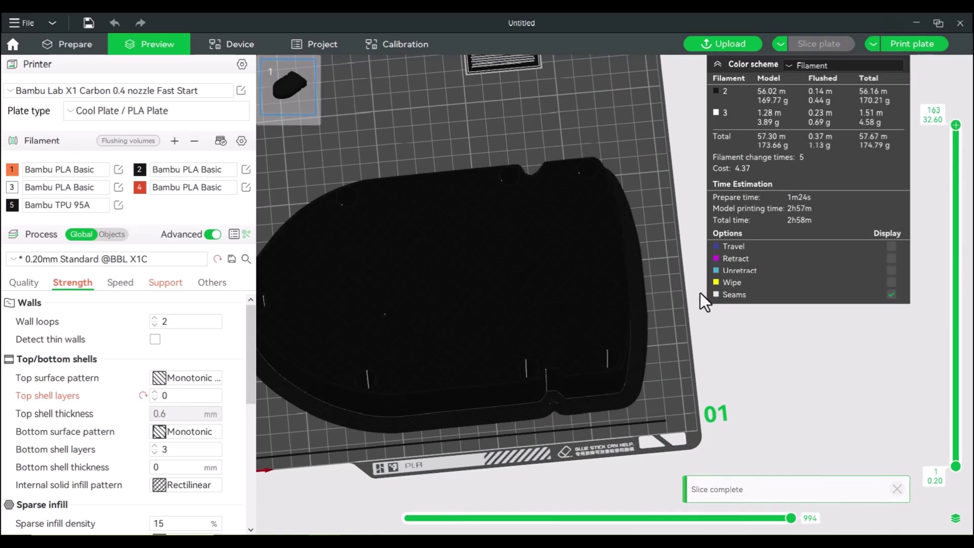
left_click_drag(780, 346, 751, 366)
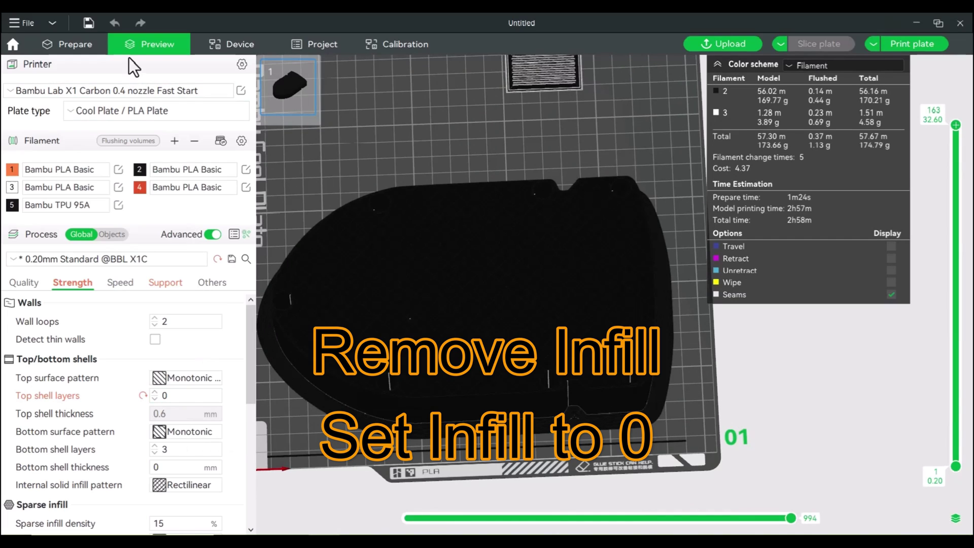
left_click(78, 46)
left_click_drag(251, 368, 251, 401)
double_click(184, 443)
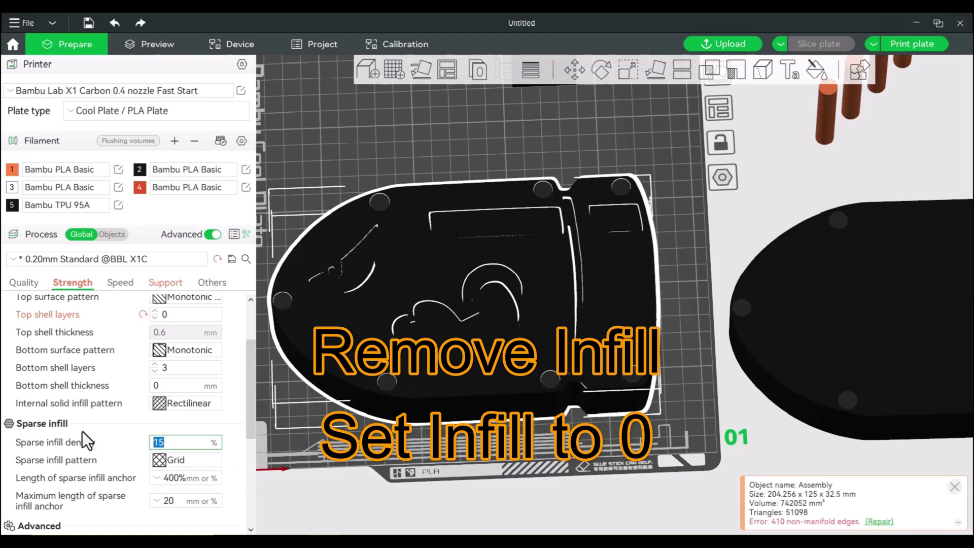
type("0")
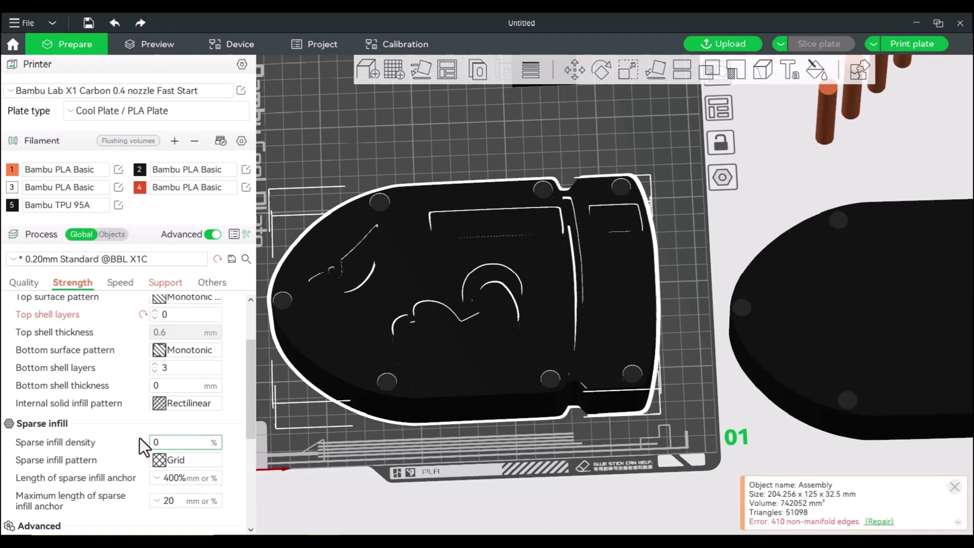
key("Return")
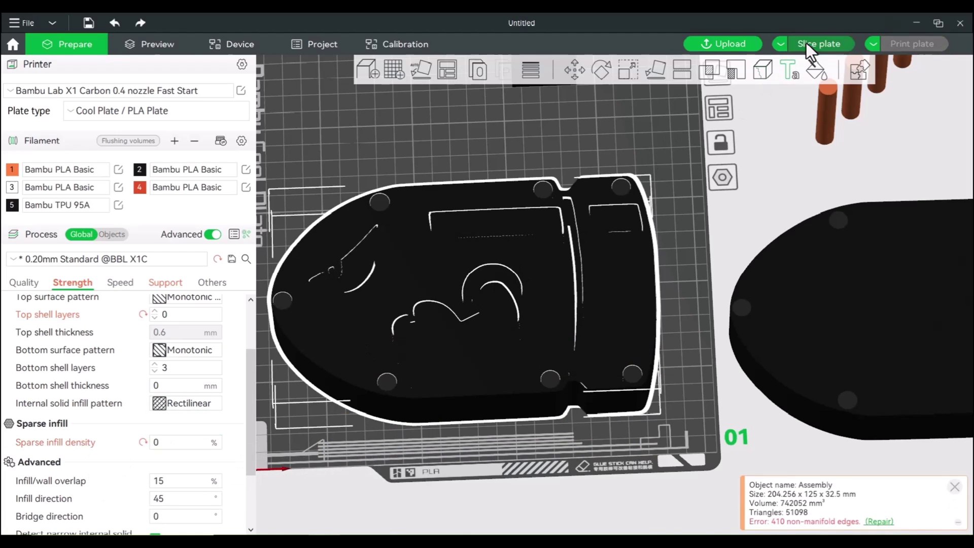
left_click(806, 43)
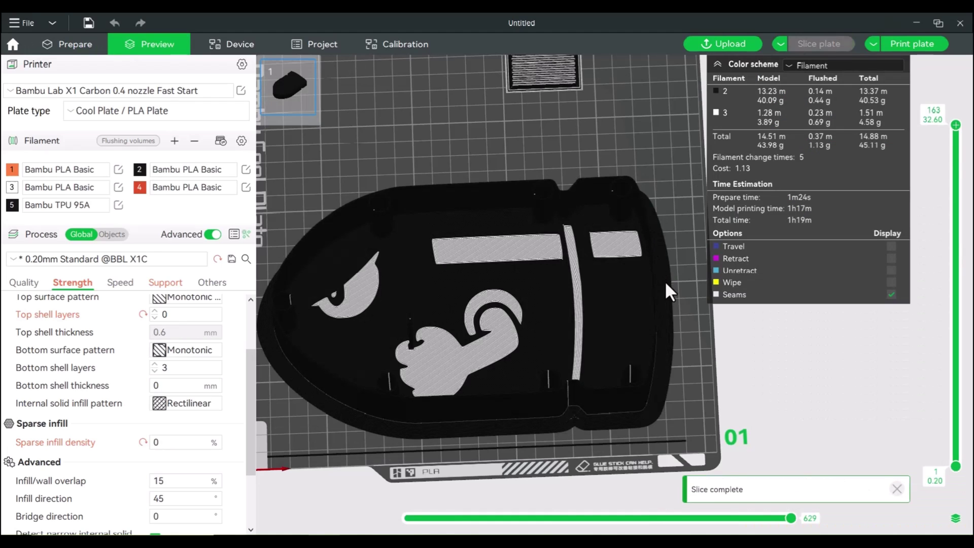
scroll(735, 331, "down", 4)
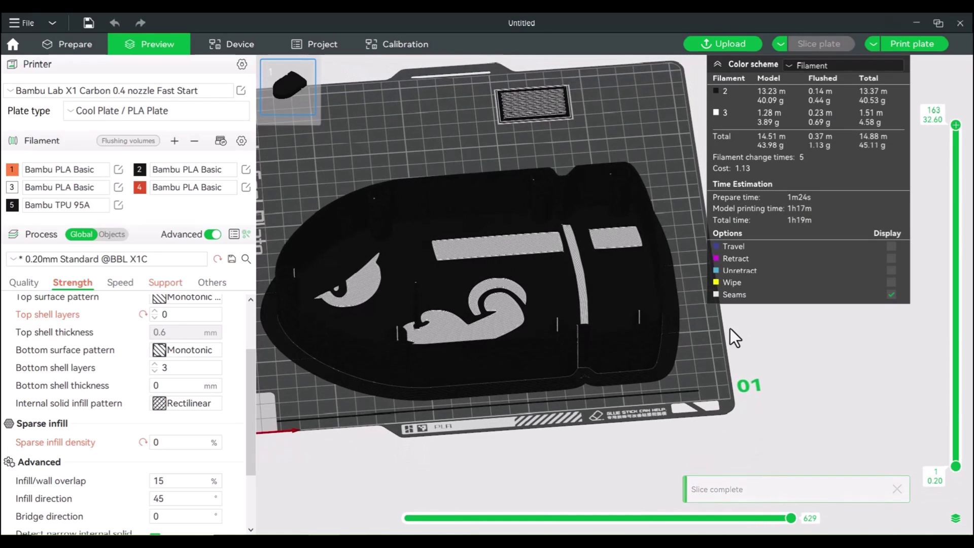
scroll(744, 386, "up", 5)
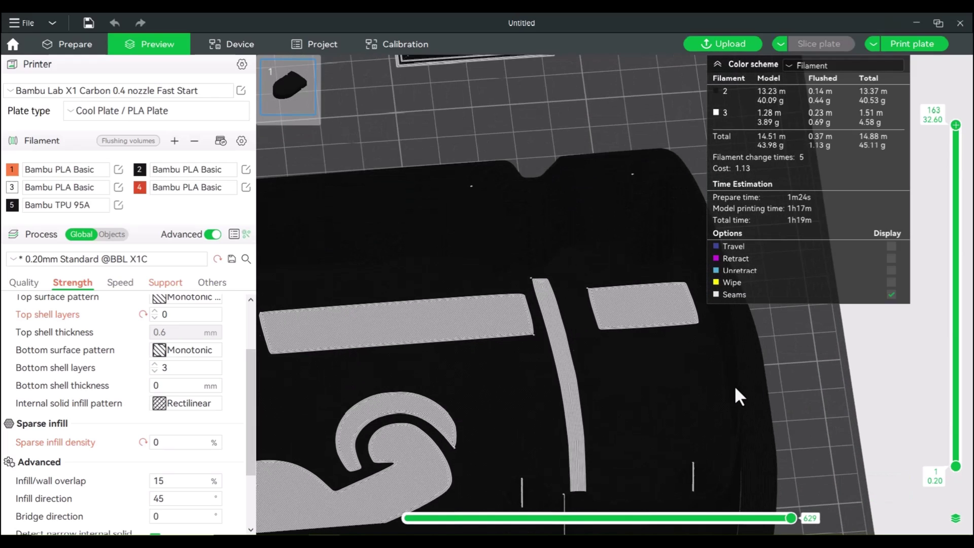
scroll(765, 392, "down", 2)
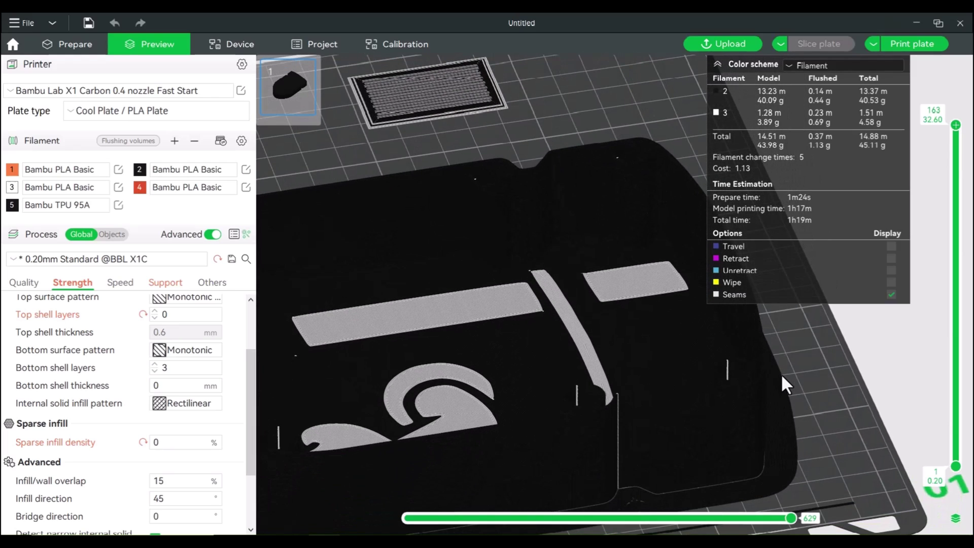
right_click_drag(765, 378, 821, 350)
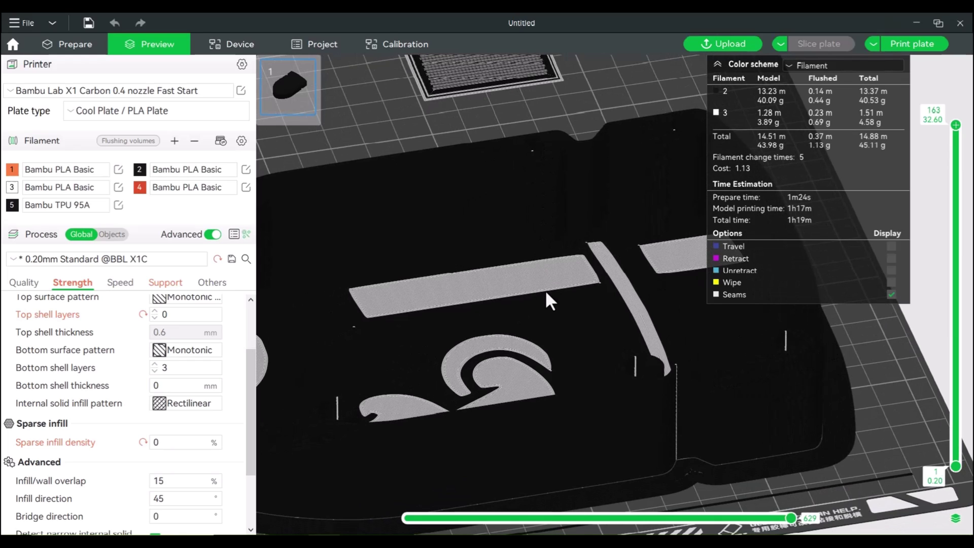
left_click_drag(545, 290, 522, 319)
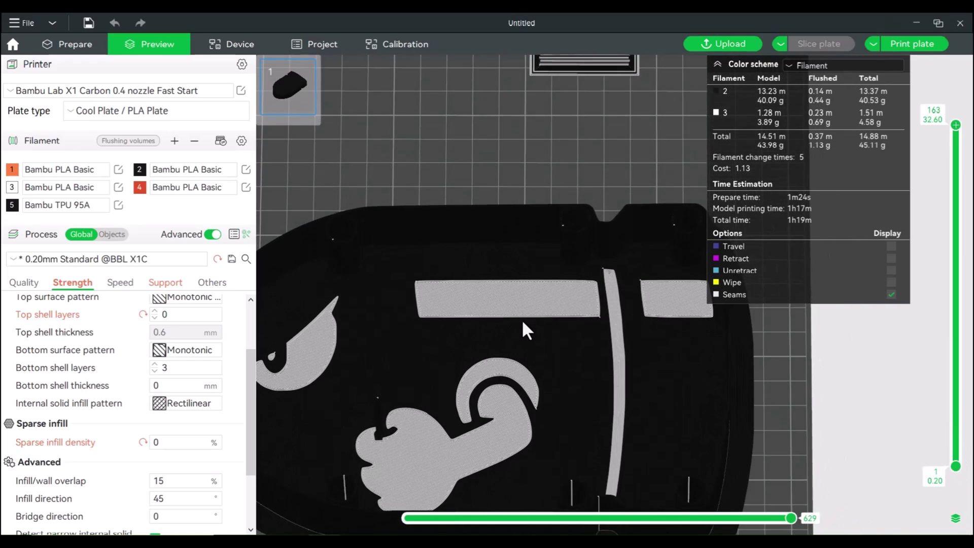
right_click_drag(522, 319, 562, 241)
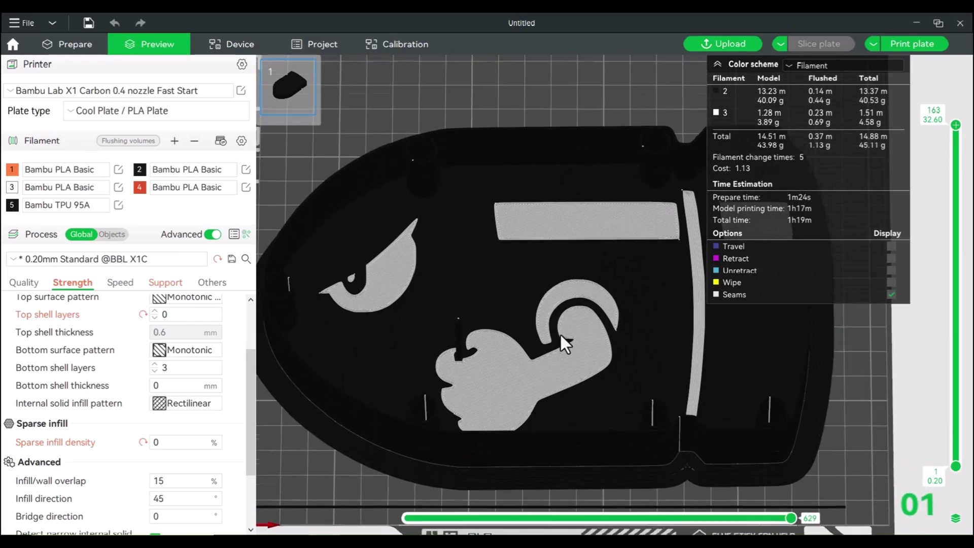
left_click_drag(561, 334, 552, 312)
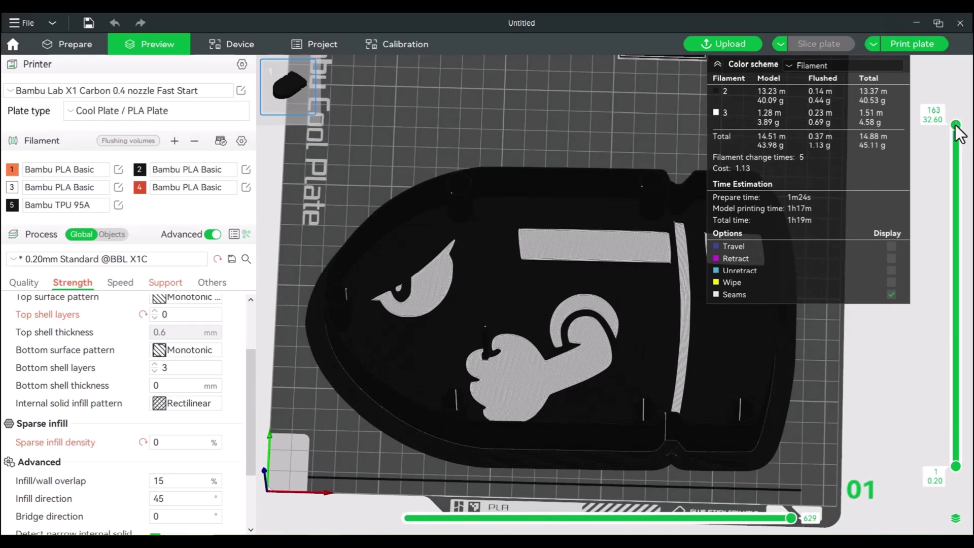
left_click_drag(956, 125, 956, 461)
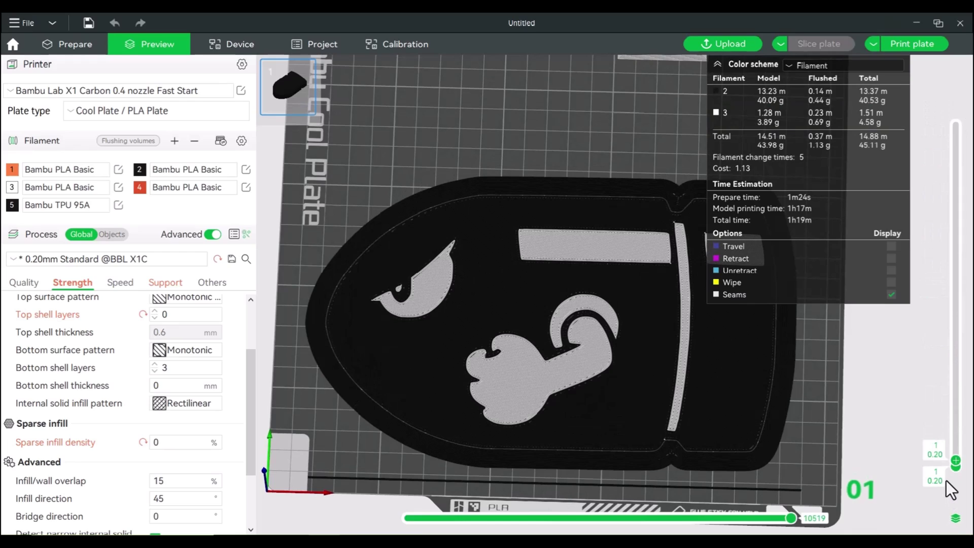
scroll(952, 468, "up", 2)
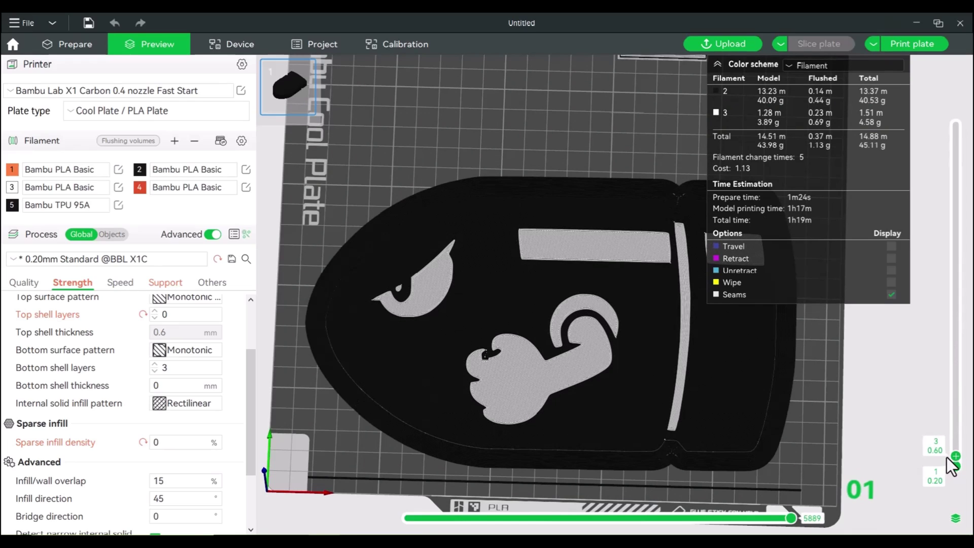
left_click_drag(948, 457, 969, 99)
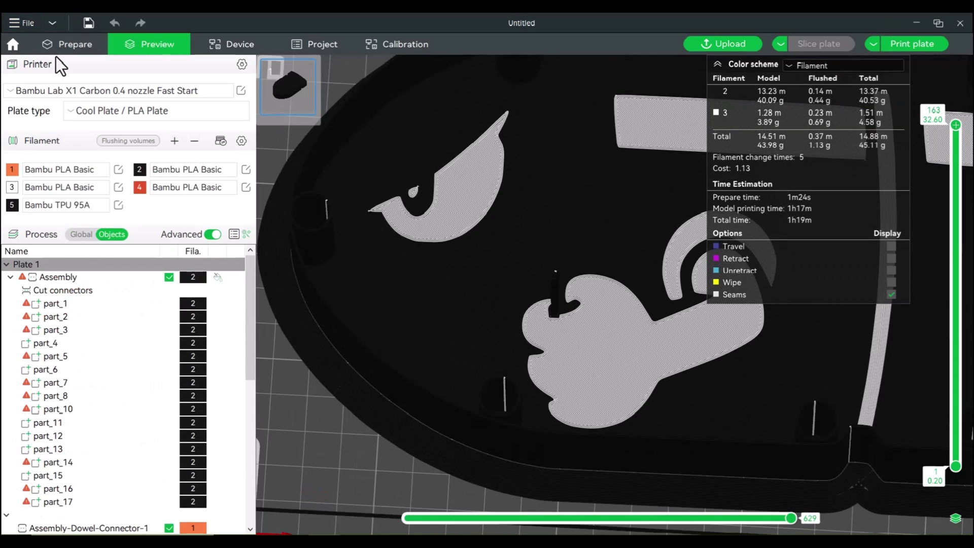
Raise wall loops from 2 to 5 and re-slice, now estimating 2h3m and 81.62 g
left_click(59, 46)
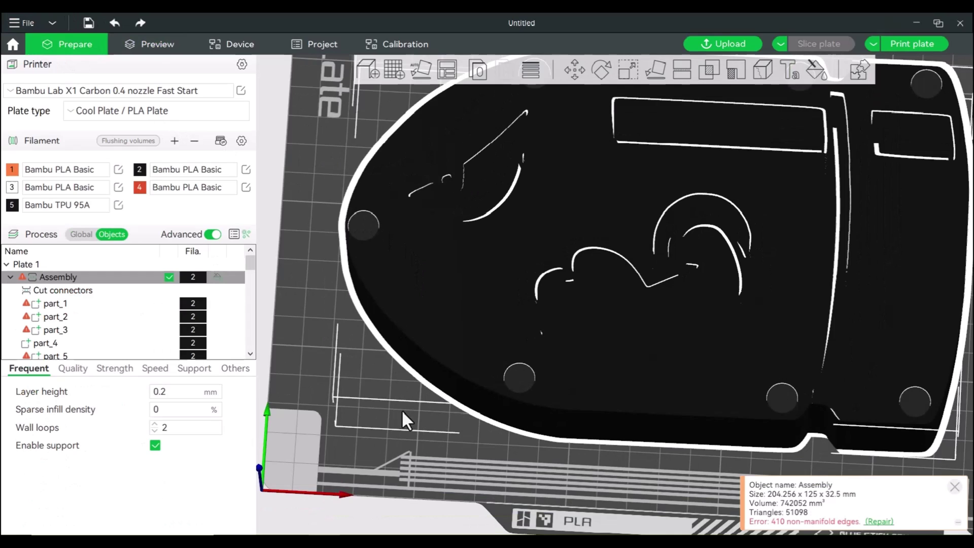
mouse_move(401, 409)
left_mouse_down()
mouse_move(415, 372)
mouse_move(401, 399)
left_mouse_up()
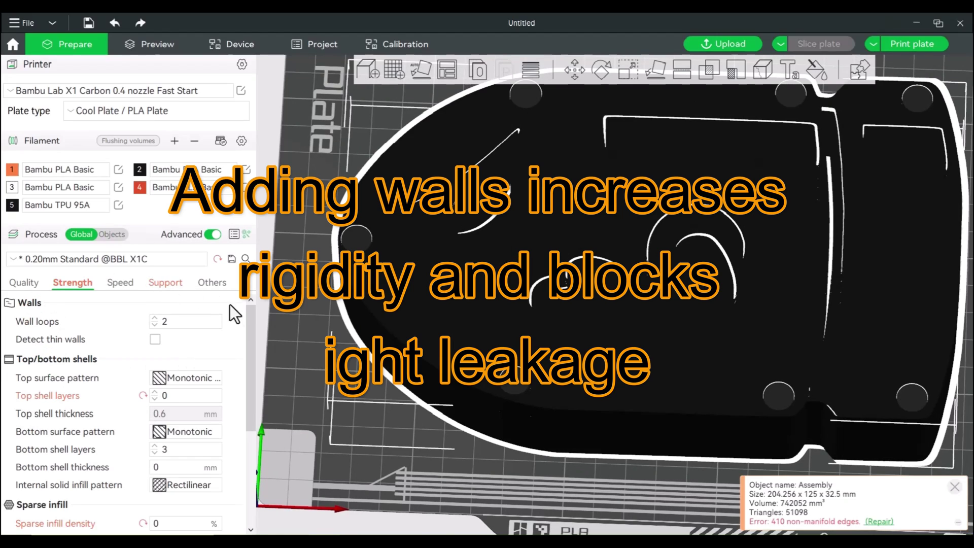
left_click(154, 319)
left_click(154, 319)
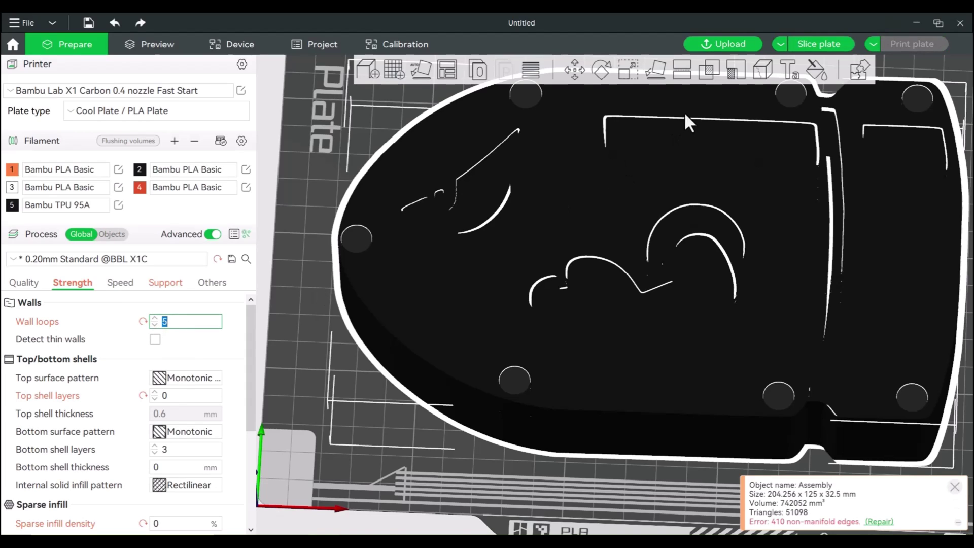
left_click(805, 41)
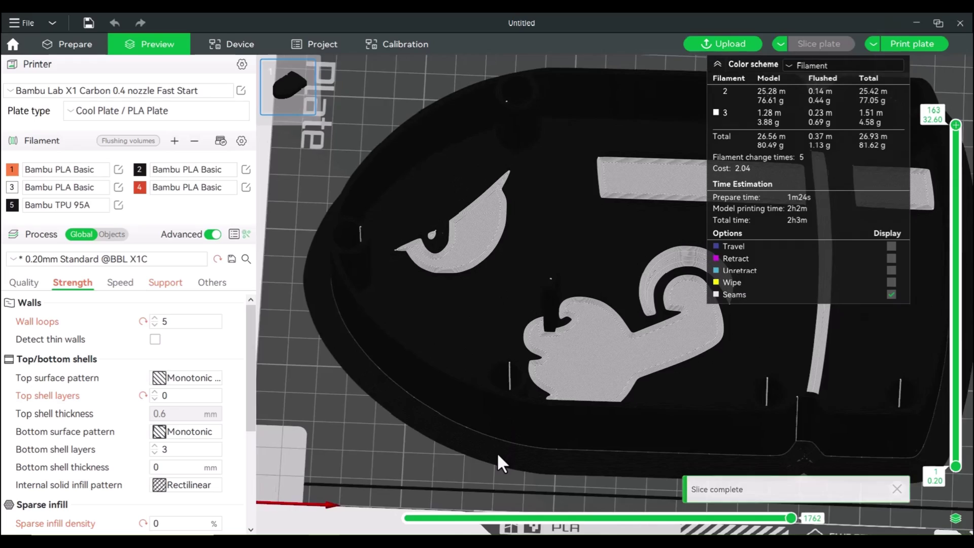
right_click_drag(497, 452, 422, 421)
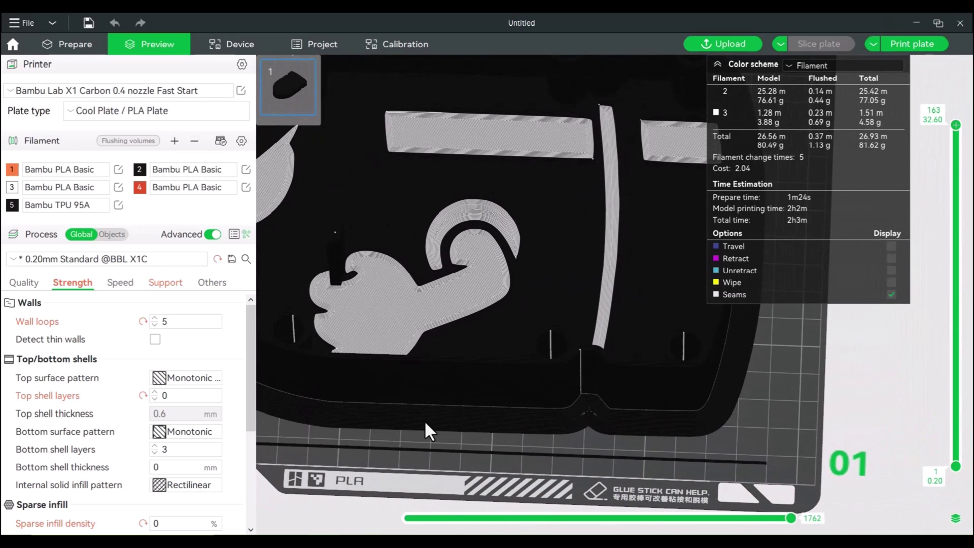
scroll(425, 420, "down", 4)
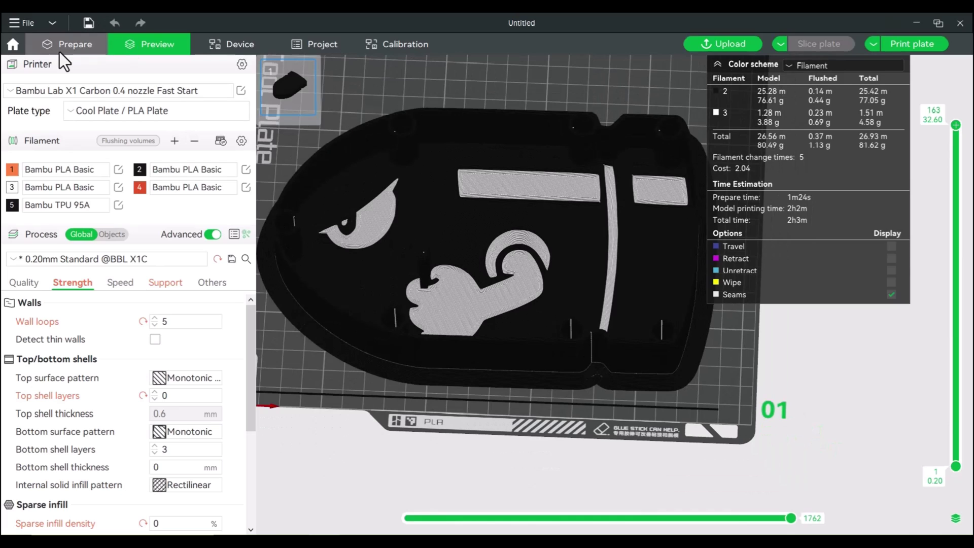
Add a second plate and move the second bullet half onto plate 02
left_click(63, 50)
right_click_drag(628, 215, 519, 248)
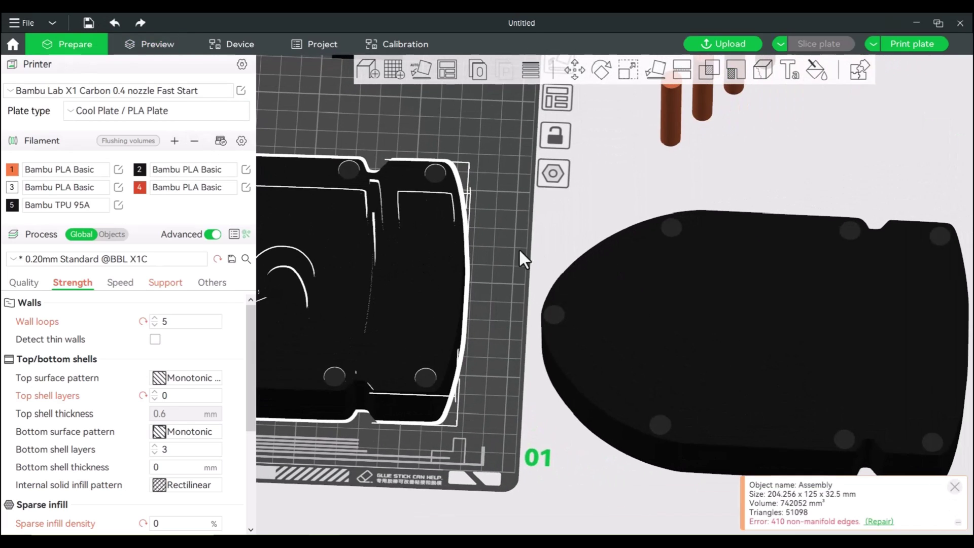
left_click(400, 76)
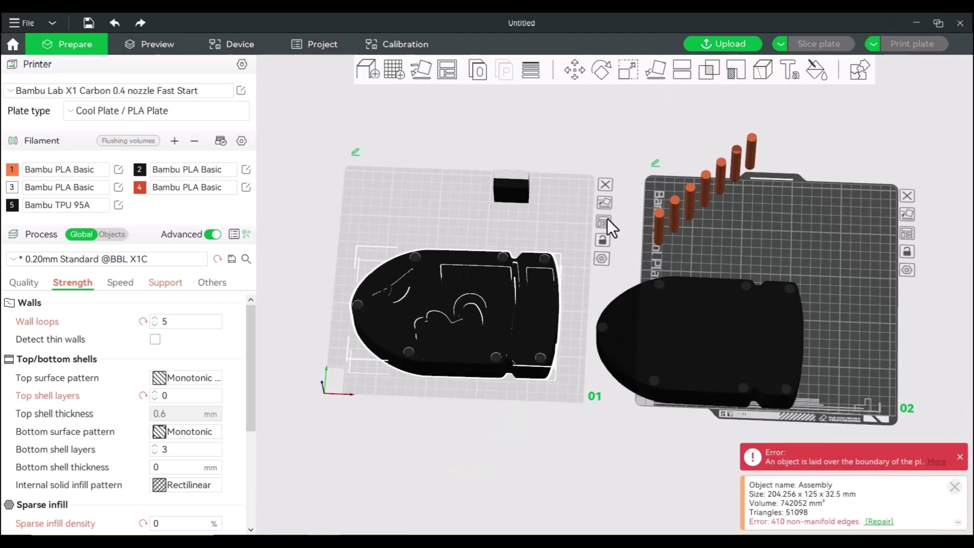
left_click_drag(740, 335, 811, 296)
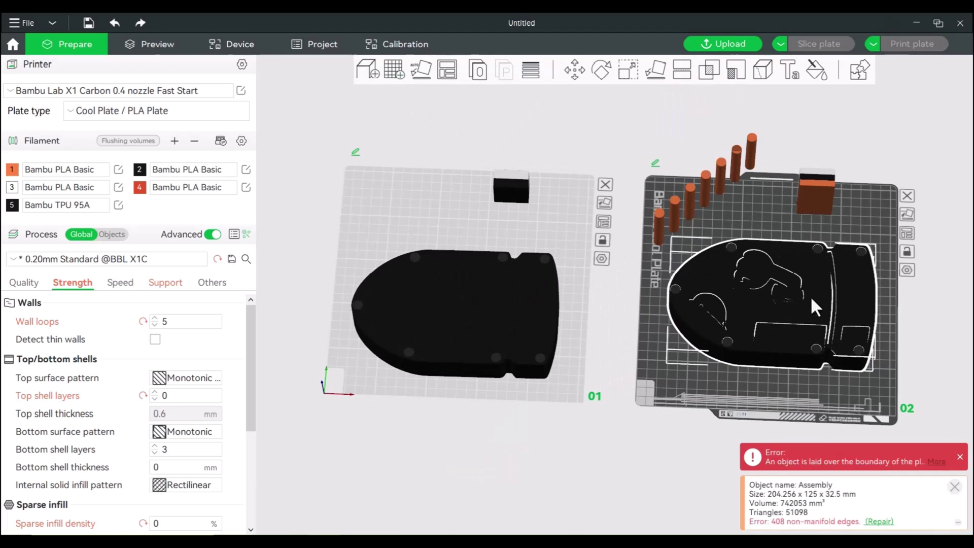
left_click(759, 205)
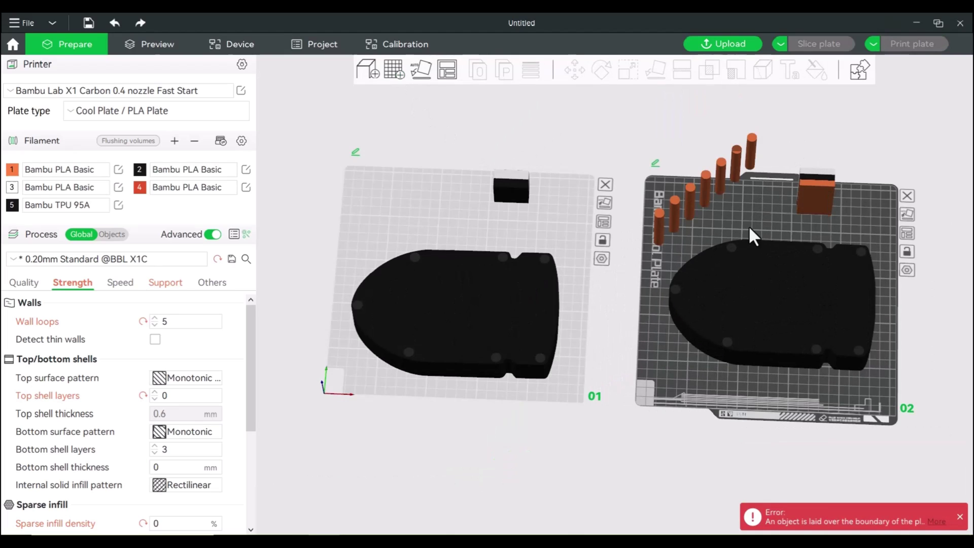
Box-select the seven orange cylinders and move them off plate 02
left_click_drag(772, 233, 638, 135, "shift")
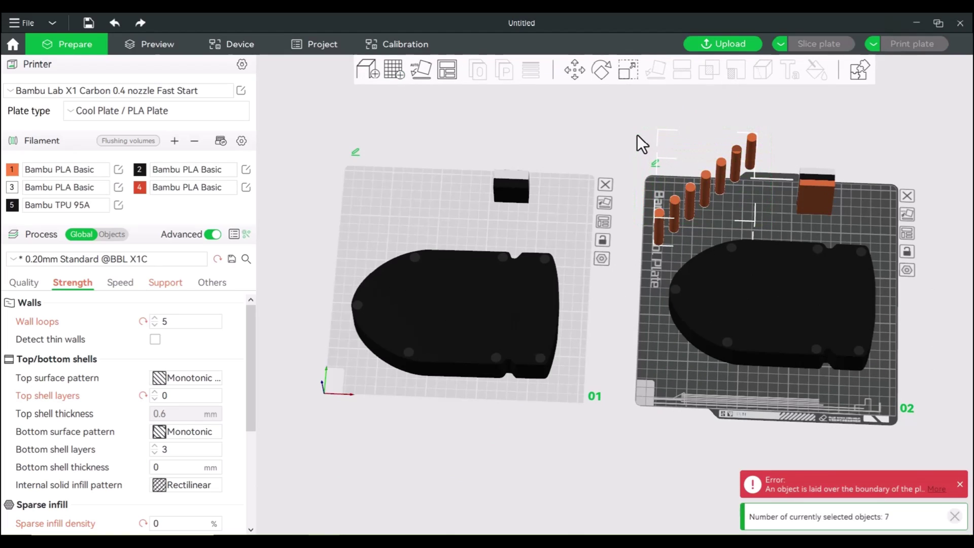
left_click_drag(675, 211, 599, 120)
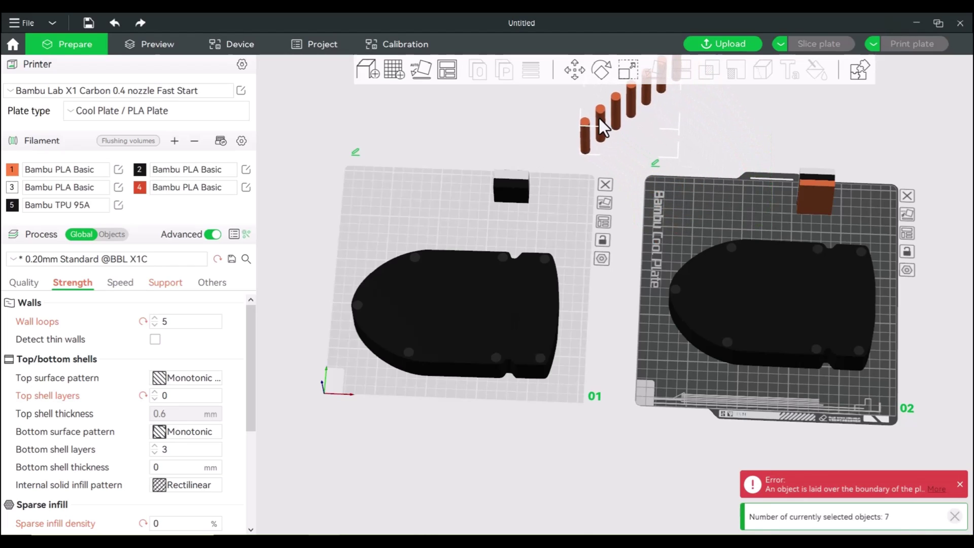
middle_click_drag(707, 199, 640, 152)
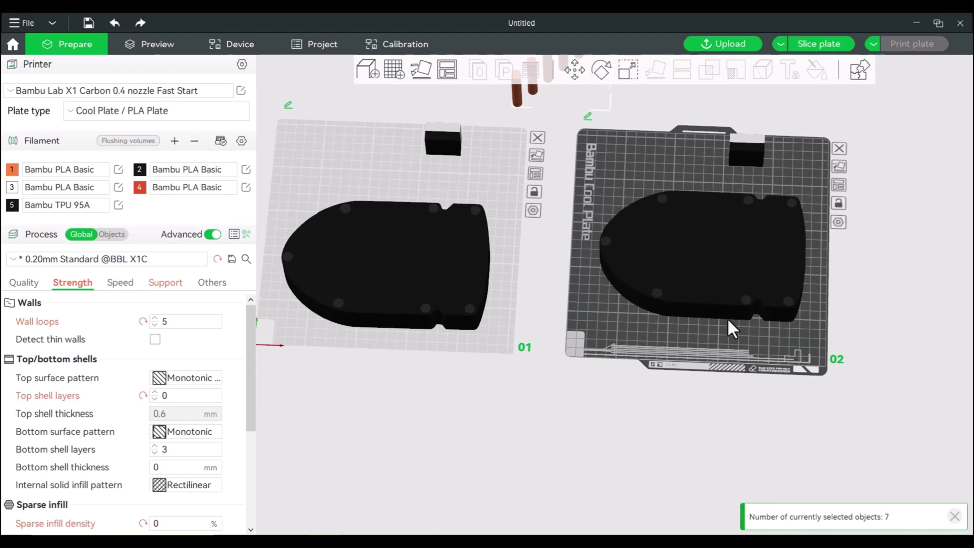
scroll(729, 346, "up", 3)
scroll(670, 325, "up", 2)
Slice plate 02, estimating 2h1m total, 80.64 g of filament and 5 filament changes
left_click(672, 281)
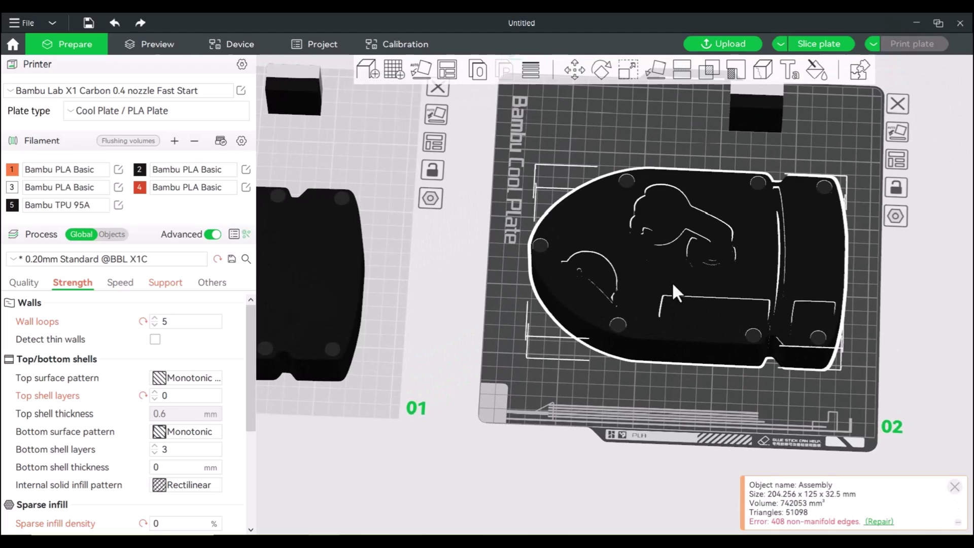
left_click(827, 47)
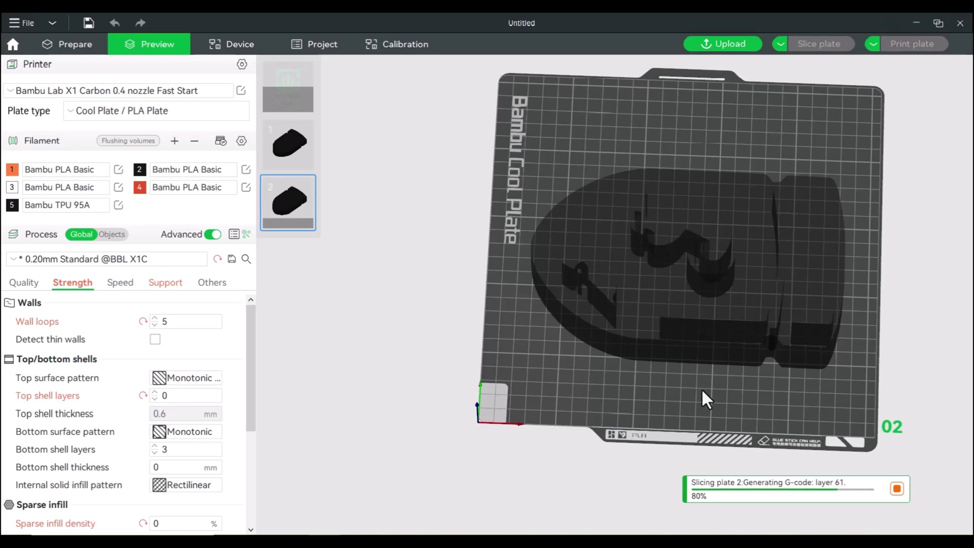
scroll(577, 426, "up", 6)
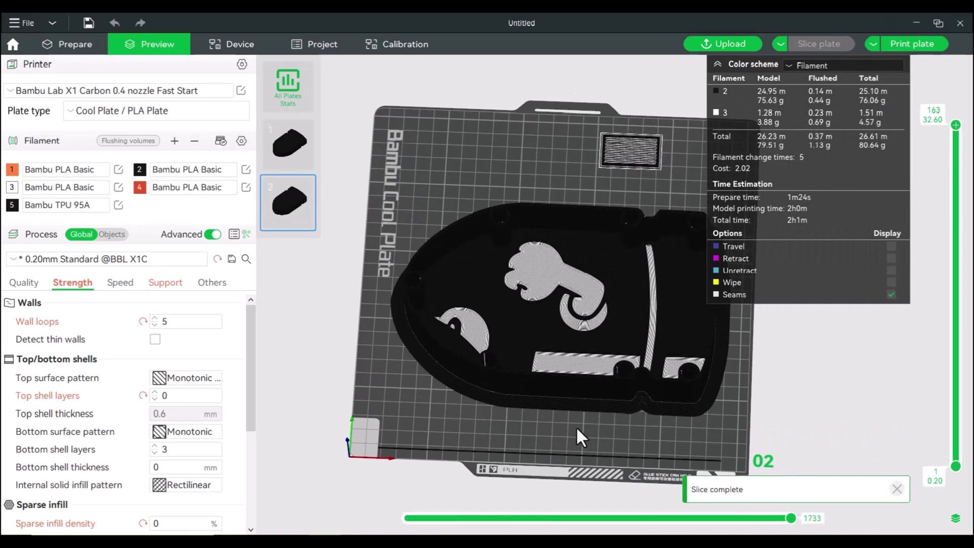
scroll(577, 428, "down", 5)
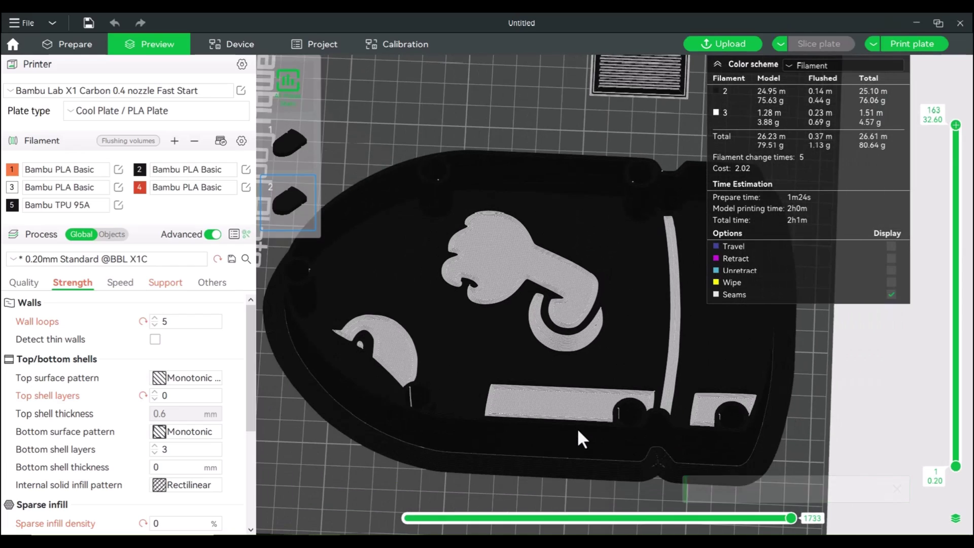
left_click_drag(558, 450, 570, 433)
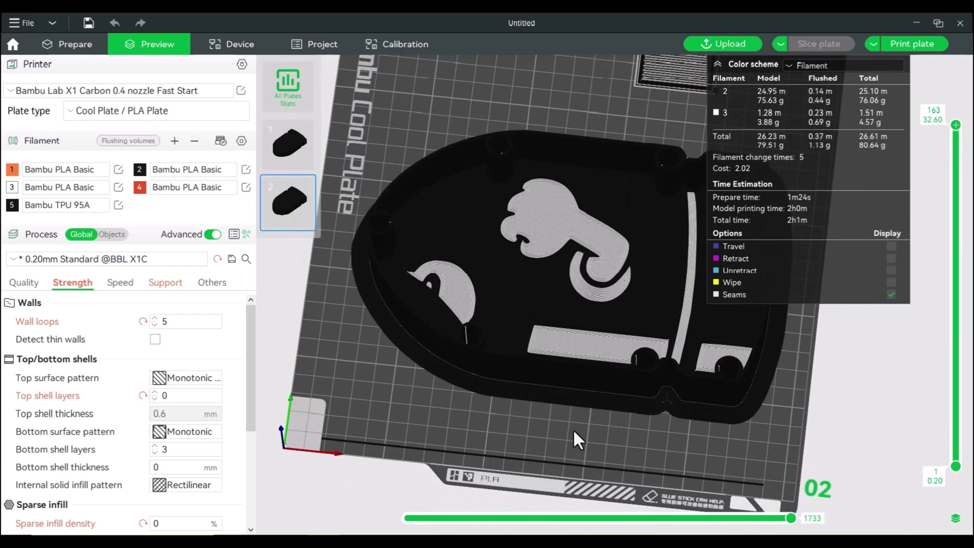